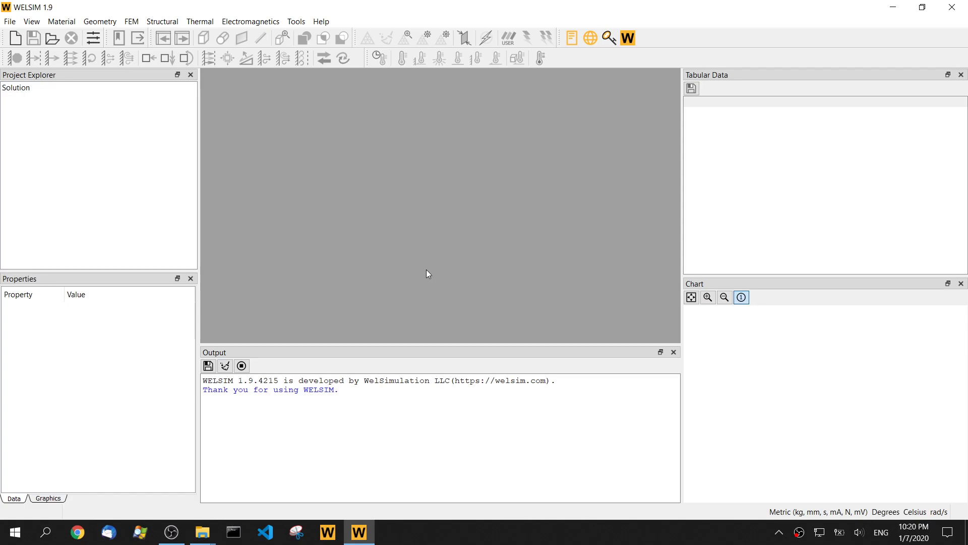
# Step: Check the version information and review the default unit settings in user preferences
pyautogui.click(627, 42)
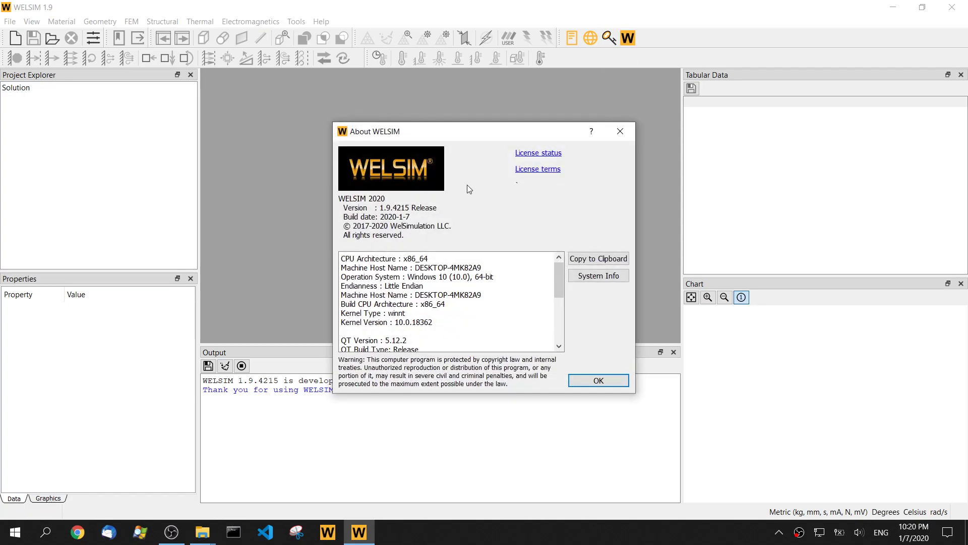
pyautogui.click(608, 379)
pyautogui.click(93, 38)
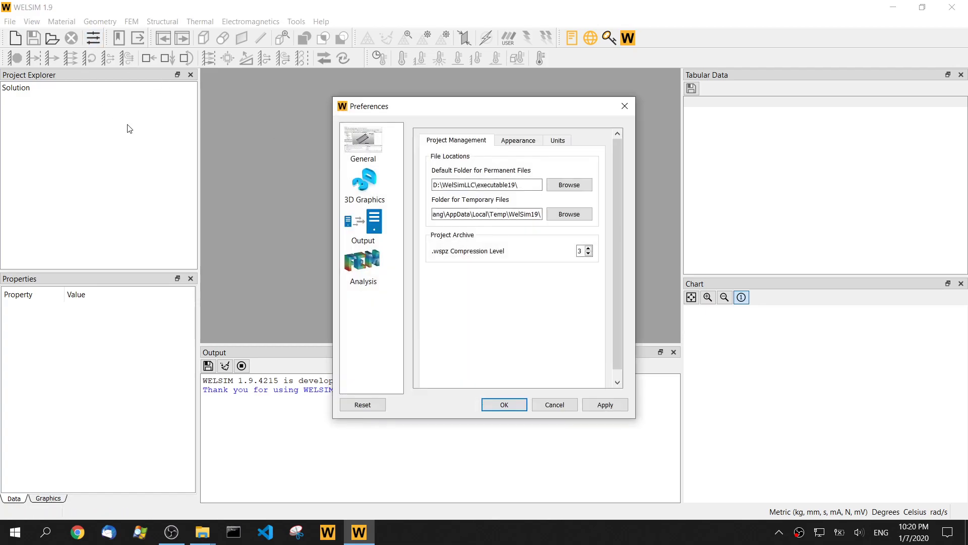
pyautogui.click(557, 141)
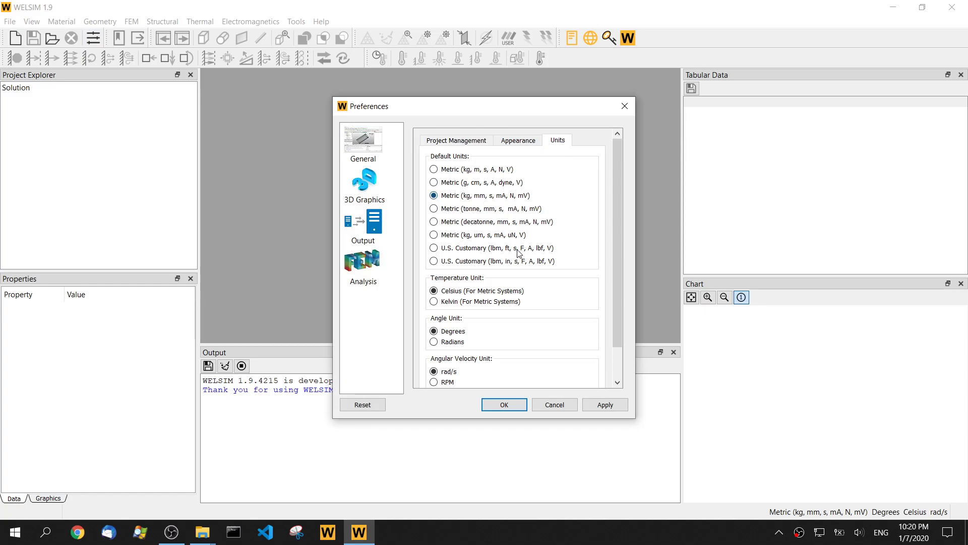
pyautogui.click(504, 404)
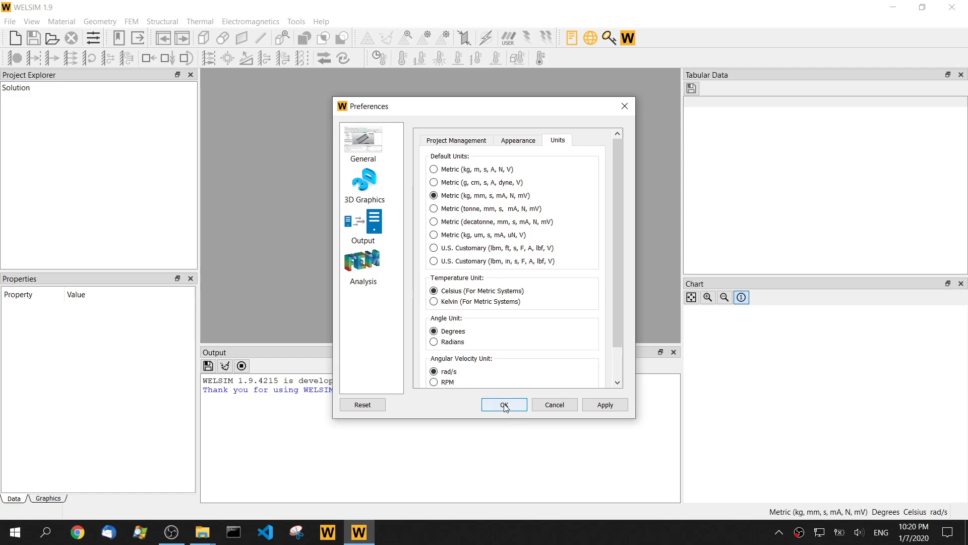
# Step: Create a new simulation project, widen the 3-D view, and add a new Material
pyautogui.click(15, 38)
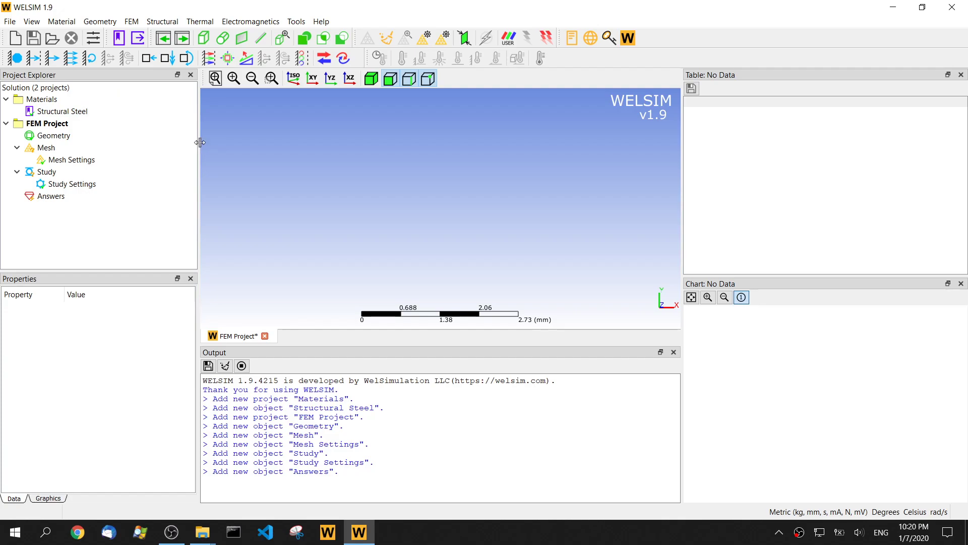
pyautogui.moveTo(198, 143); pyautogui.dragTo(159, 144)
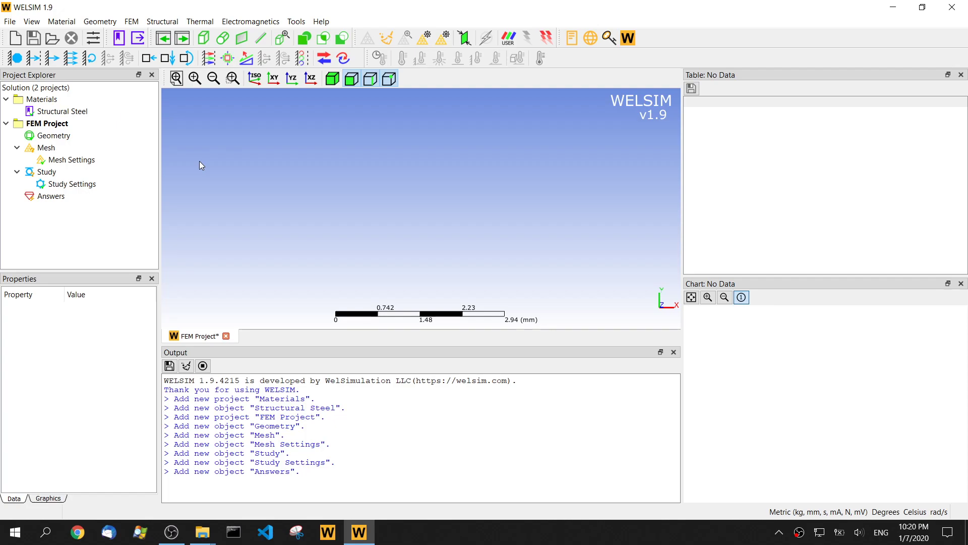
pyautogui.click(120, 40)
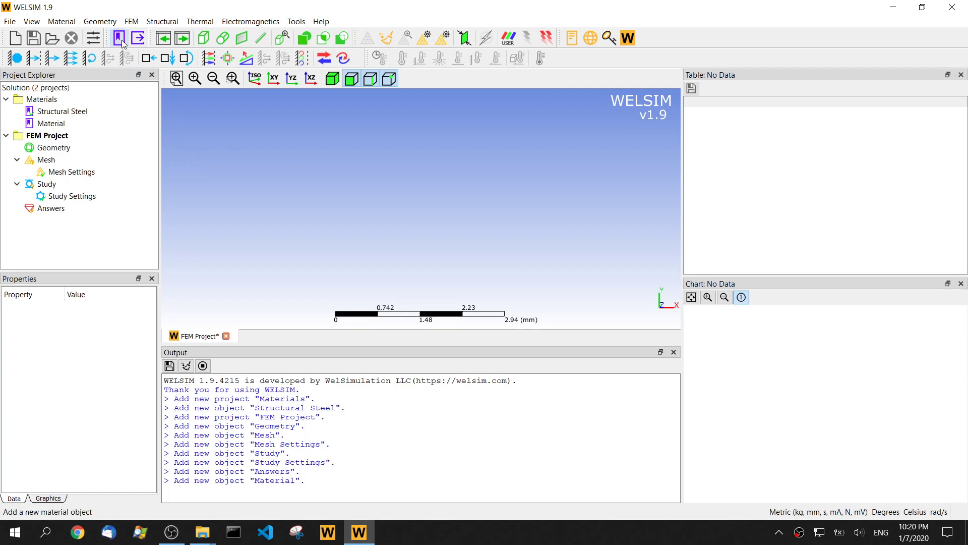
pyautogui.click(77, 125)
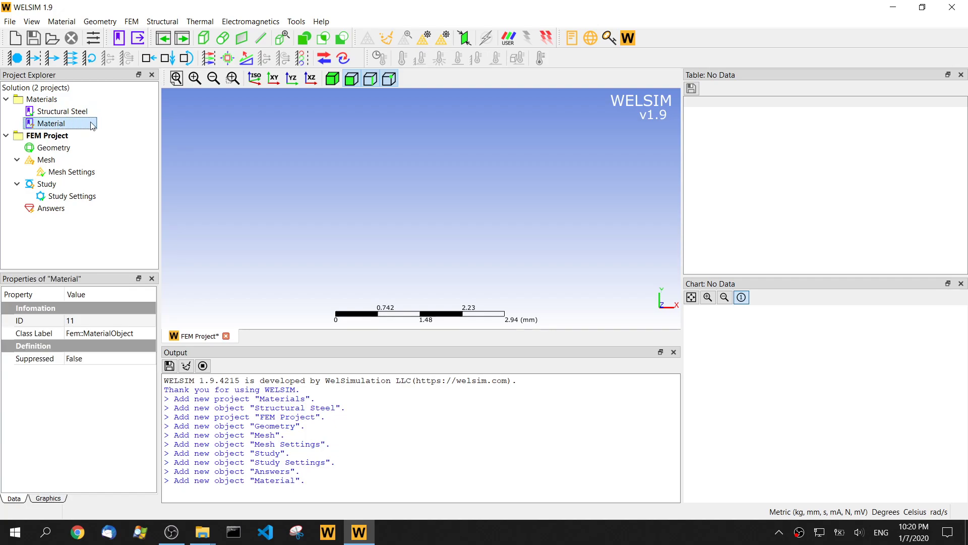
# Step: In the Material editor's Build properties, add the Neo-Hookean model from the Hyperelastic list
pyautogui.doubleClick(95, 126)
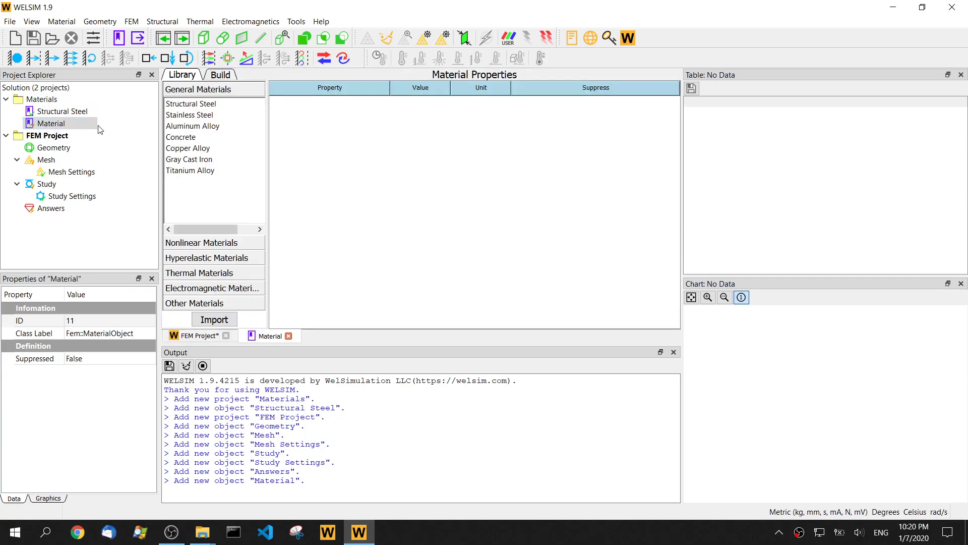
pyautogui.moveTo(415, 346); pyautogui.dragTo(434, 497)
pyautogui.click(221, 76)
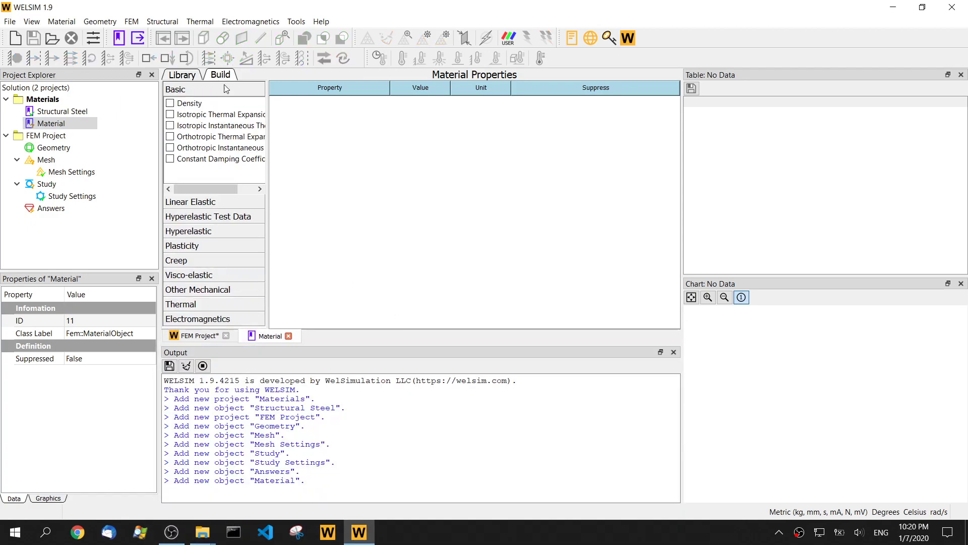
pyautogui.moveTo(267, 162); pyautogui.dragTo(351, 164)
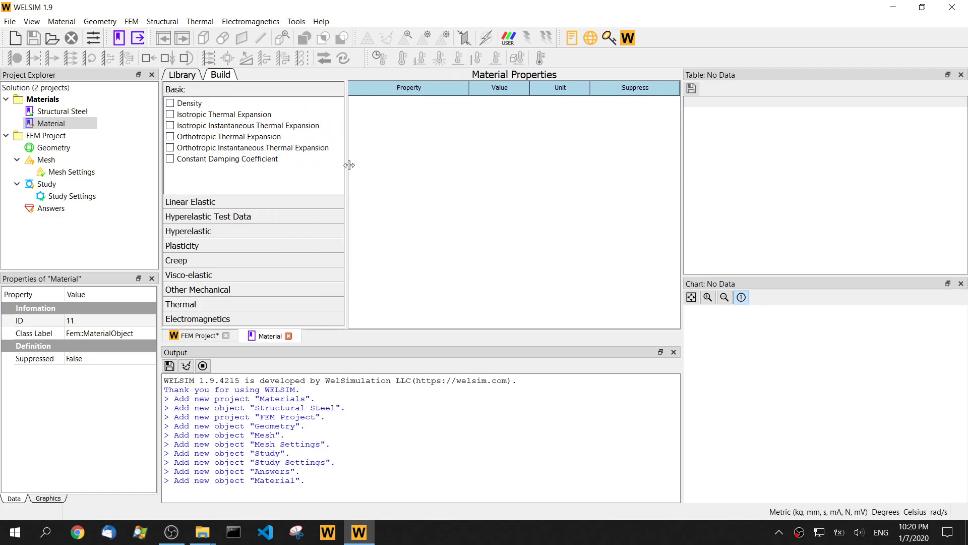
pyautogui.click(205, 232)
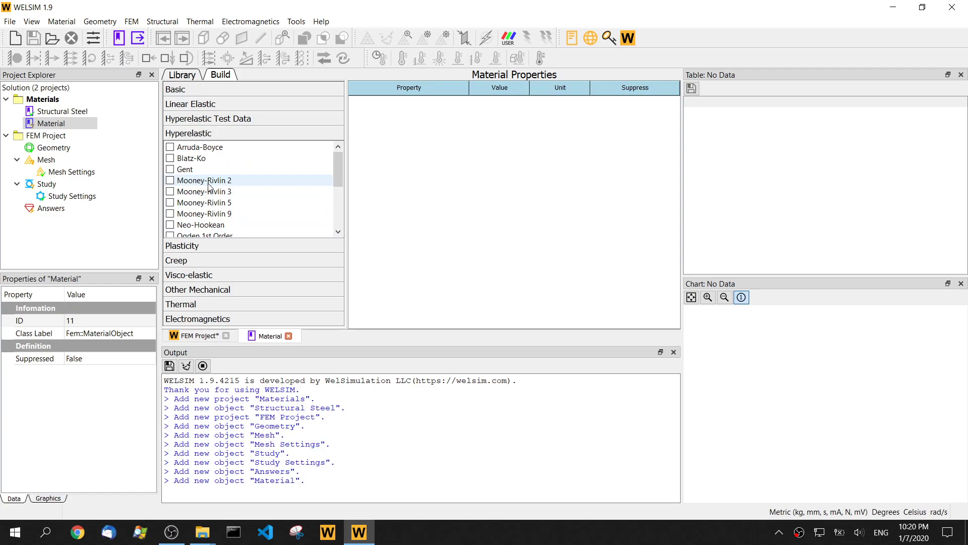
pyautogui.scroll(-1, 213, 192)
pyautogui.click(197, 194)
pyautogui.click(354, 102)
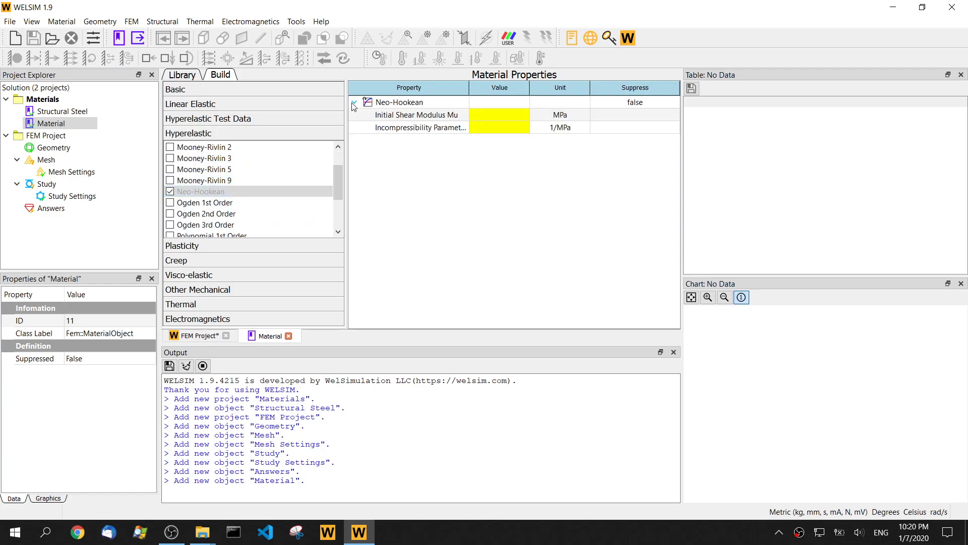
# Step: Set the shear modulus Mu unit to Pa and the incompressibility D1 unit to 1/Pa
pyautogui.click(583, 118)
pyautogui.click(584, 116)
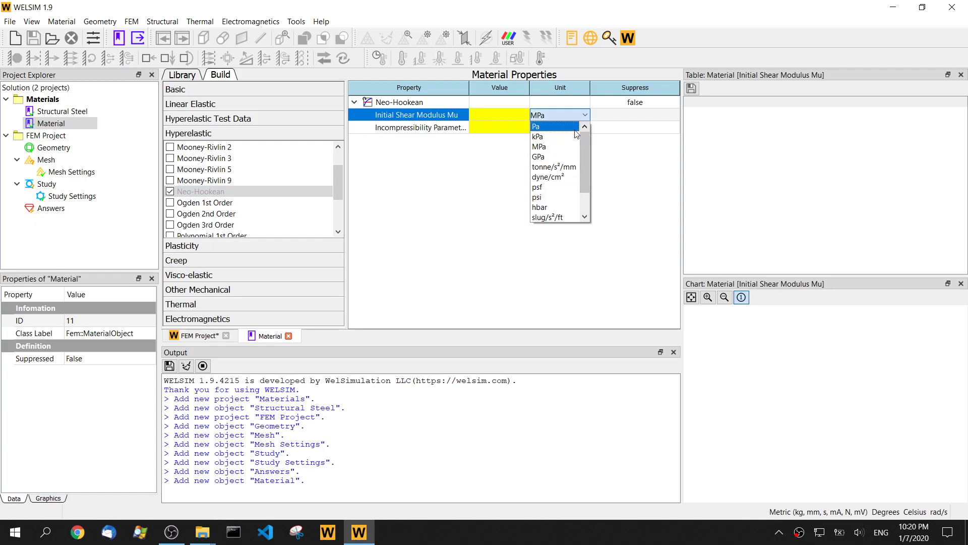
pyautogui.click(575, 126)
pyautogui.click(589, 131)
pyautogui.click(588, 129)
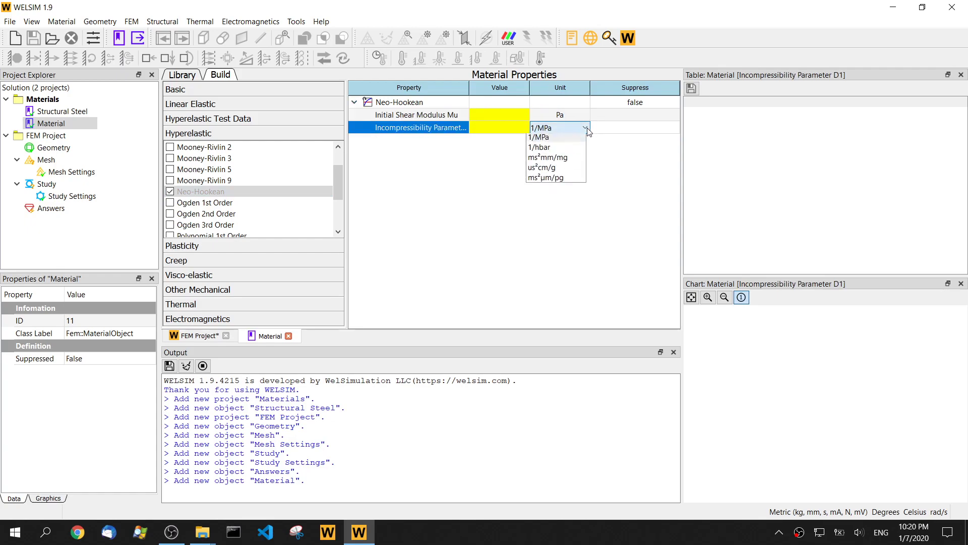
pyautogui.click(552, 148)
# Step: Enter Mu = 1.5e6 and D1 = 1e-5, then close the material editor
pyautogui.click(513, 112)
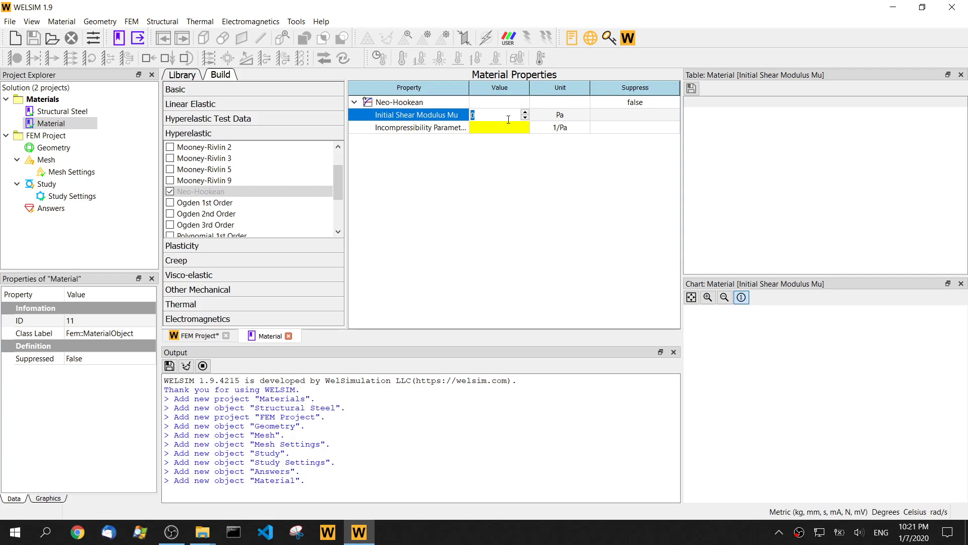
pyautogui.write('1')
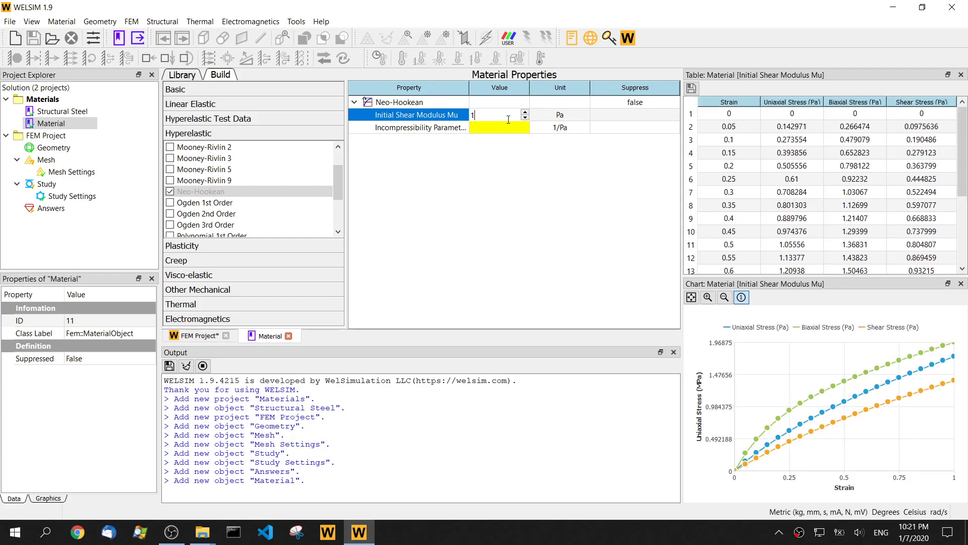
pyautogui.write('.e')
pyautogui.write('5e')
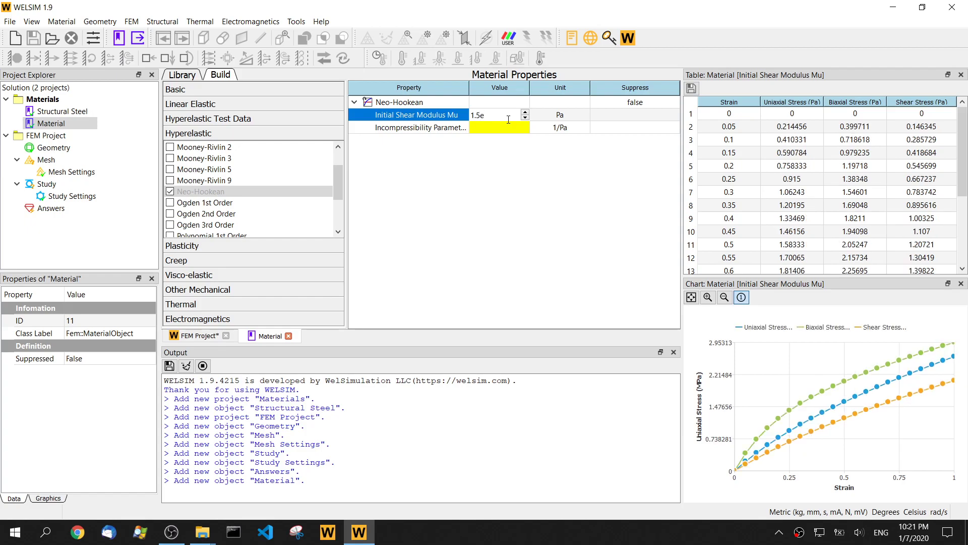
pyautogui.write('6')
pyautogui.press('Return')
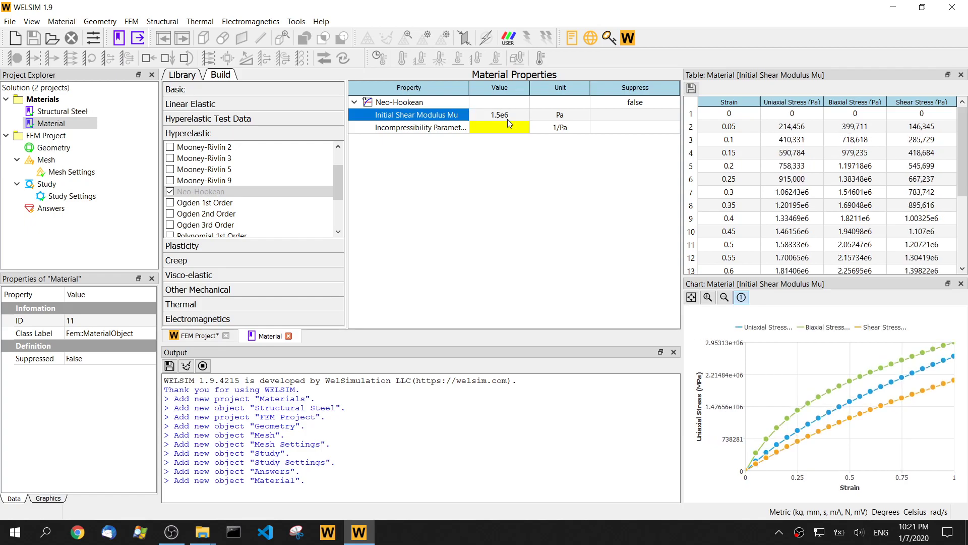
pyautogui.doubleClick(508, 128)
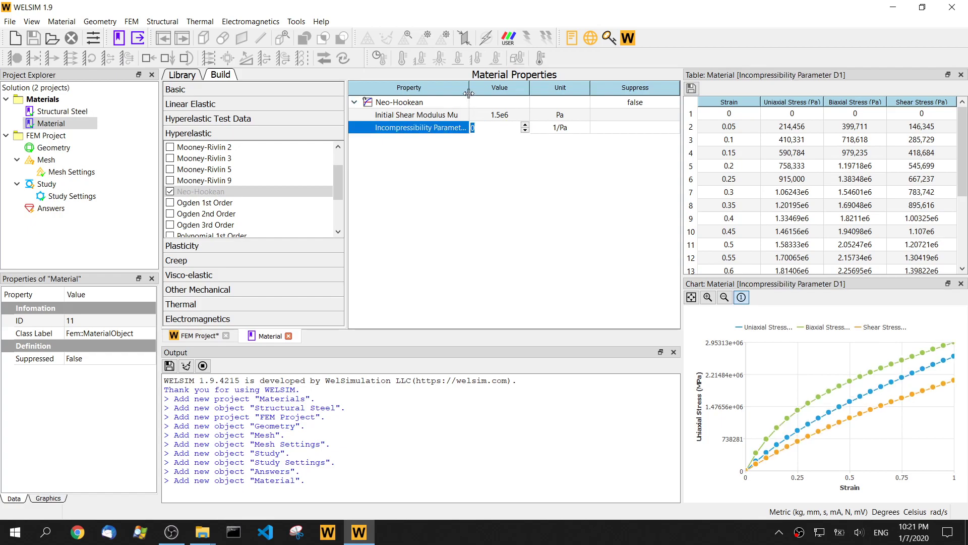
pyautogui.moveTo(469, 93); pyautogui.dragTo(500, 92)
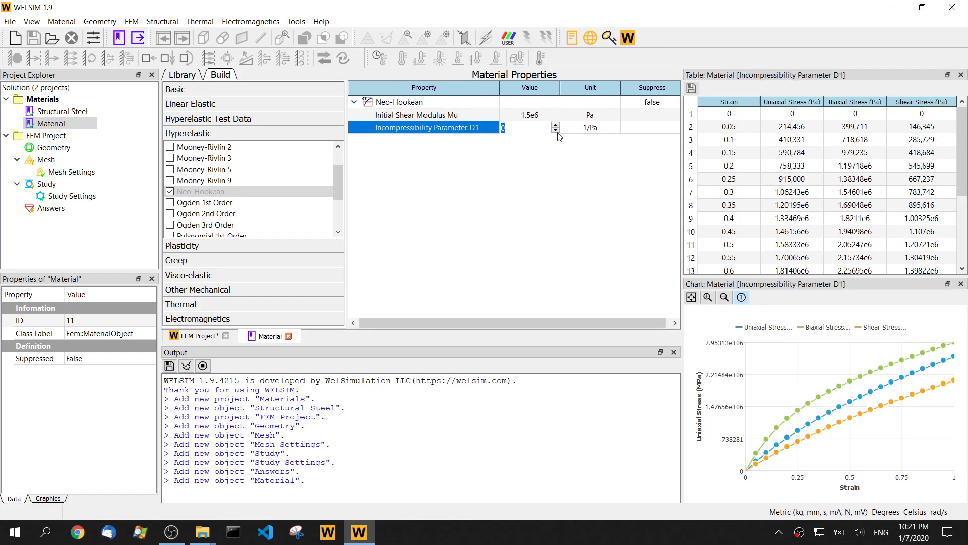
pyautogui.write('1e-5')
pyautogui.press('Return')
pyautogui.click(289, 336)
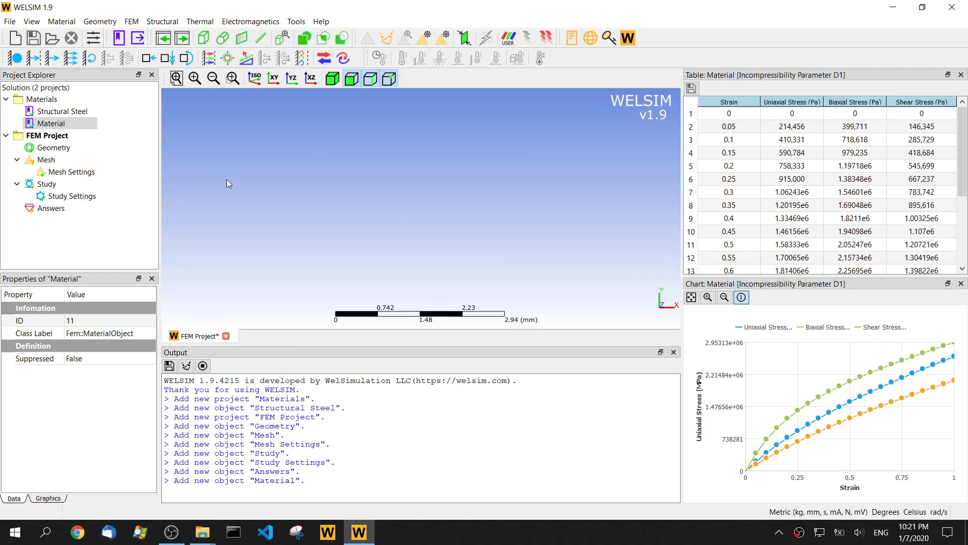
# Step: Rename the Material item in the project tree to neoHookeanMat
pyautogui.click(72, 124)
pyautogui.doubleClick(73, 124)
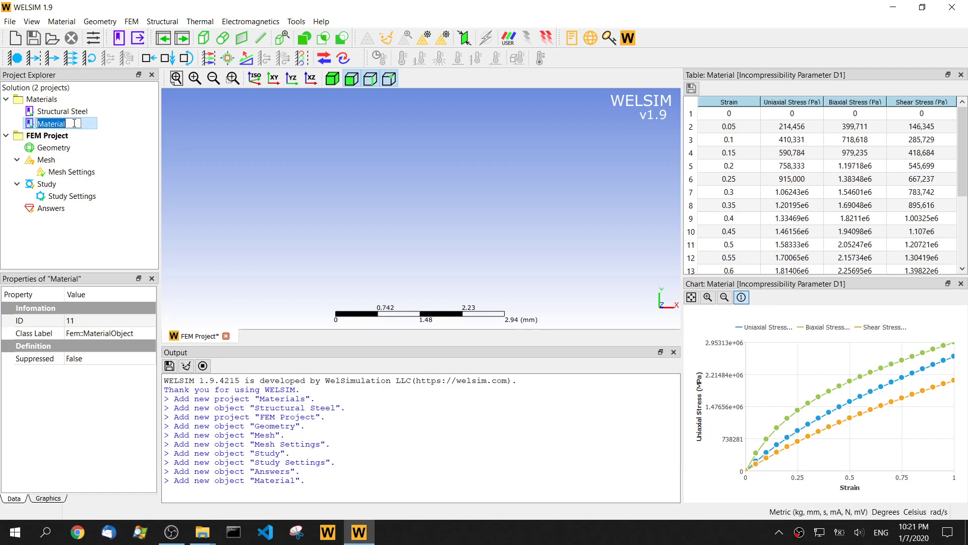
pyautogui.write('neoHookeanMat')
pyautogui.press('Return')
pyautogui.click(283, 136)
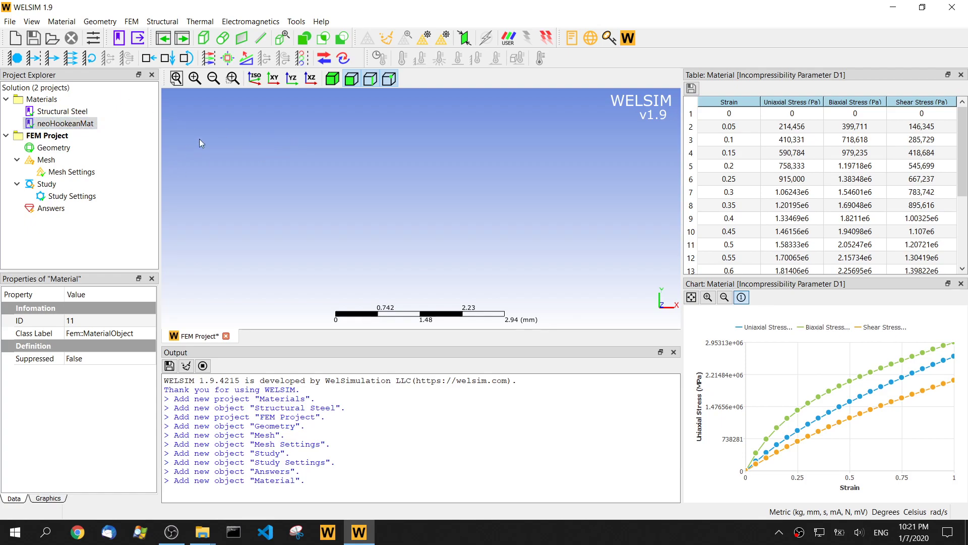
# Step: Add two cylinders and give the first Cylinder a 1.5 mm radius and 15 mm height
pyautogui.click(222, 39)
pyautogui.click(223, 38)
pyautogui.moveTo(407, 135); pyautogui.dragTo(351, 130)
pyautogui.click(79, 165)
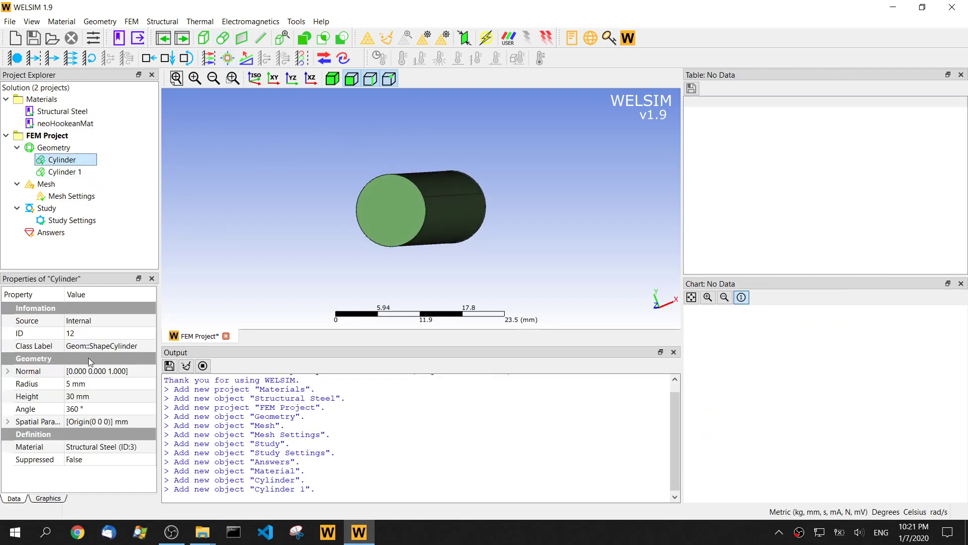
pyautogui.doubleClick(89, 384)
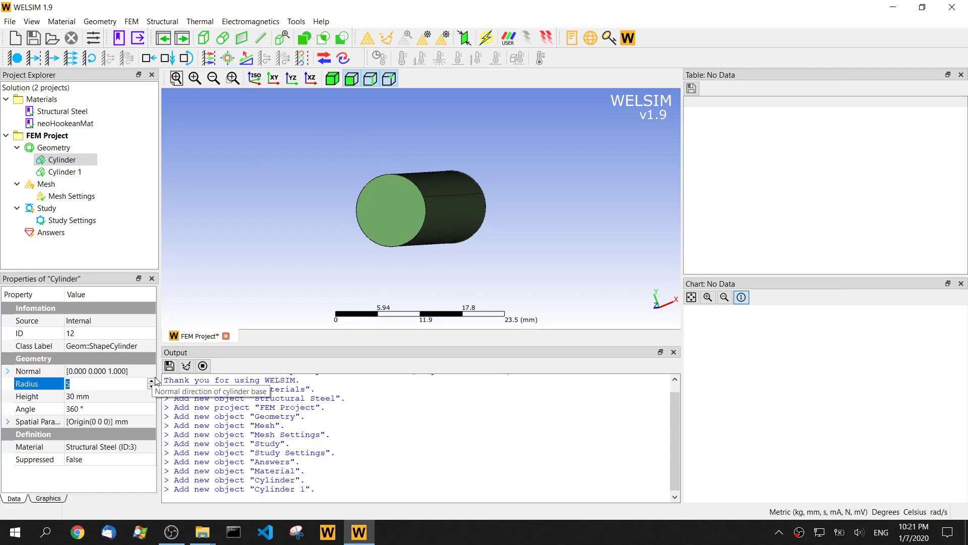
pyautogui.write('1.5')
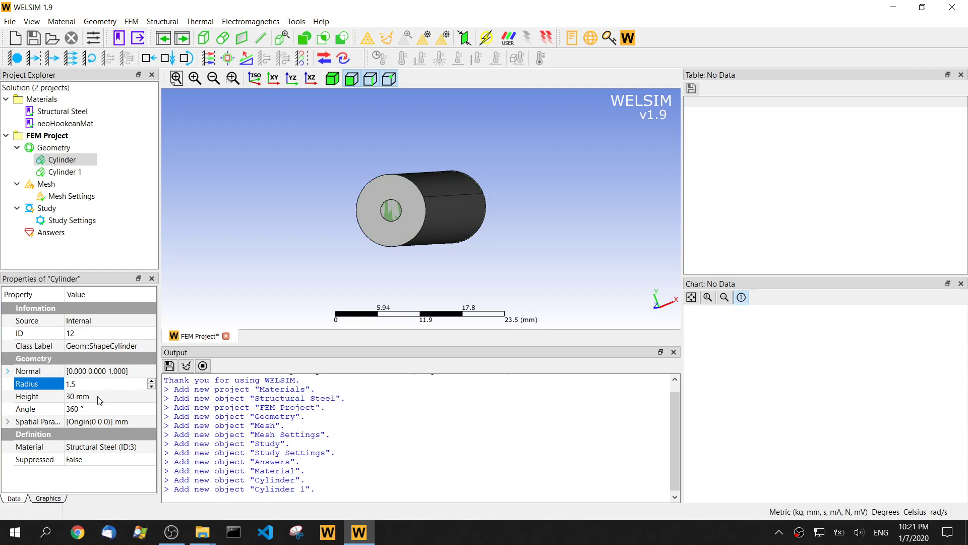
pyautogui.click(113, 395)
pyautogui.write('15')
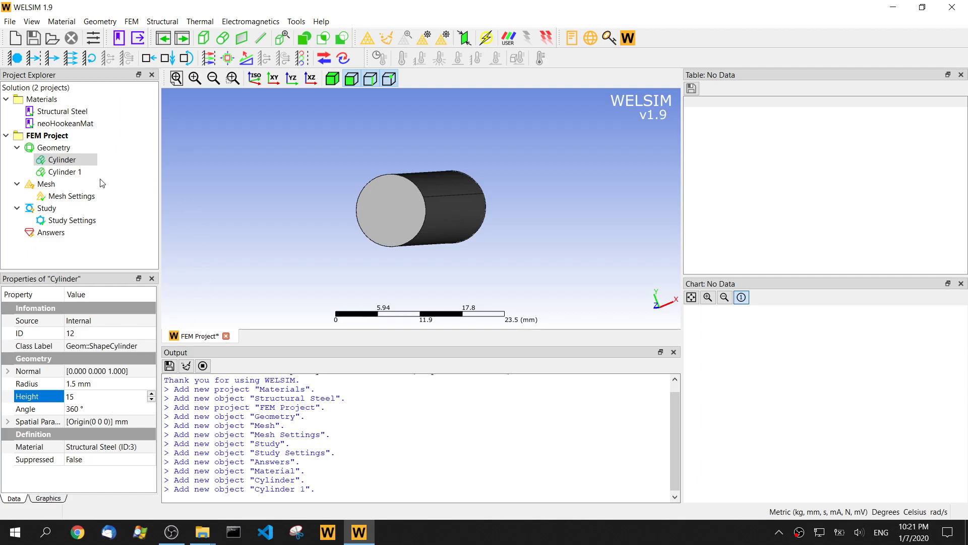
# Step: Give Cylinder 1 a 2.2 mm radius and begin editing its height
pyautogui.click(86, 173)
pyautogui.click(125, 383)
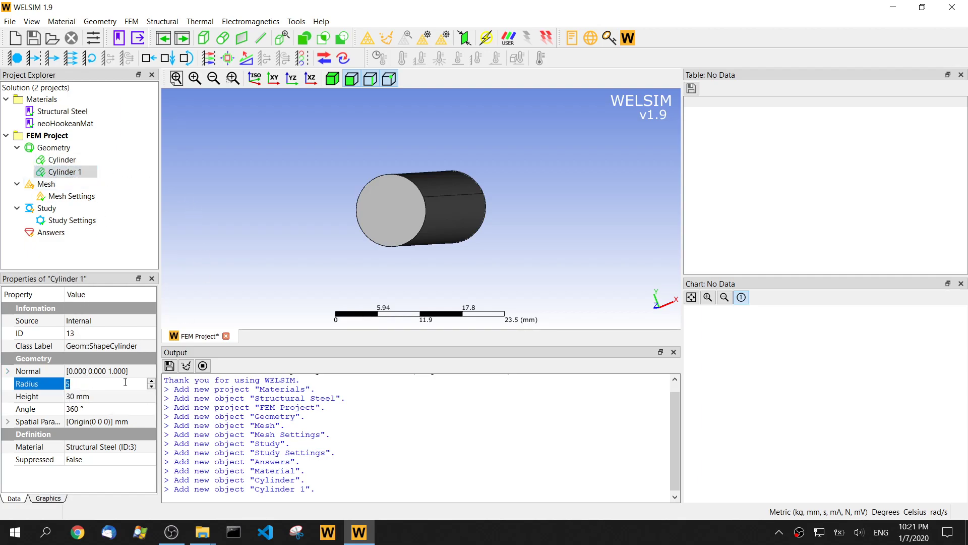
pyautogui.write('2.2')
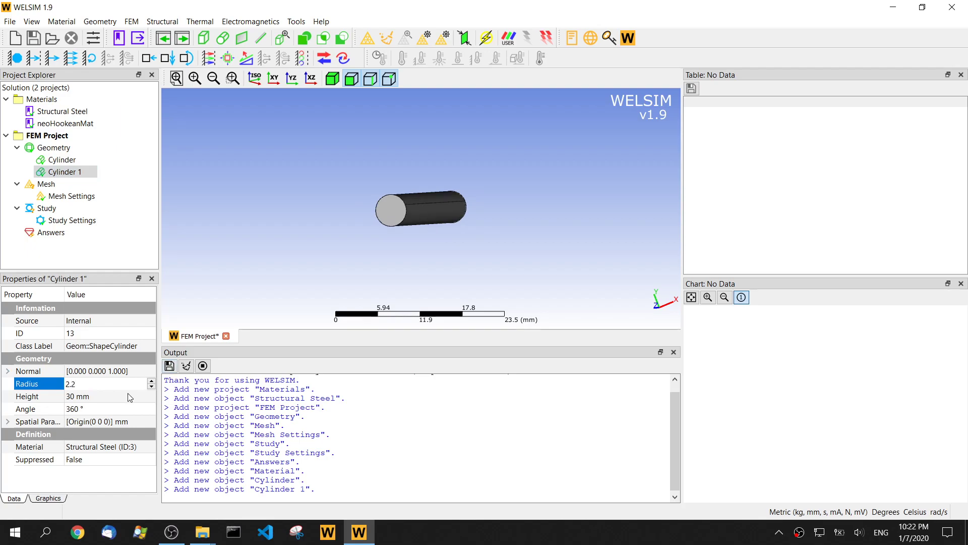
pyautogui.click(129, 395)
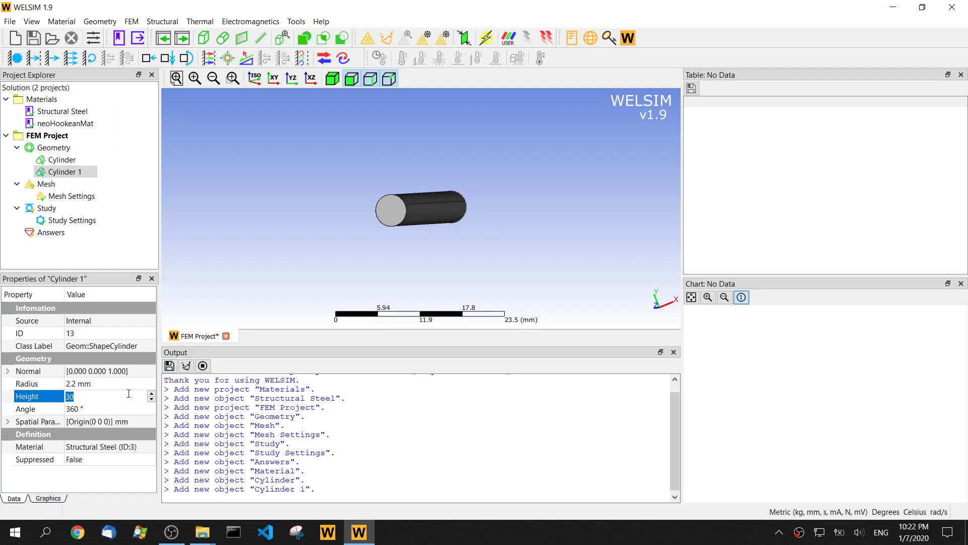
# Step: Enter the 15 mm height for Cylinder 1 and inspect the nested cylinders
pyautogui.write('15')
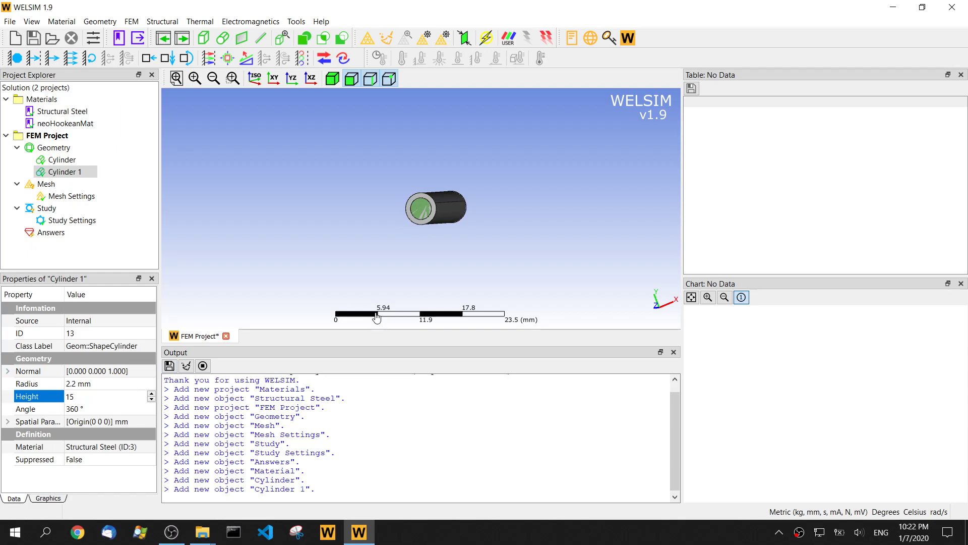
pyautogui.moveTo(387, 186); pyautogui.dragTo(367, 179)
pyautogui.scroll(2, 398, 202)
pyautogui.scroll(1, 398, 201)
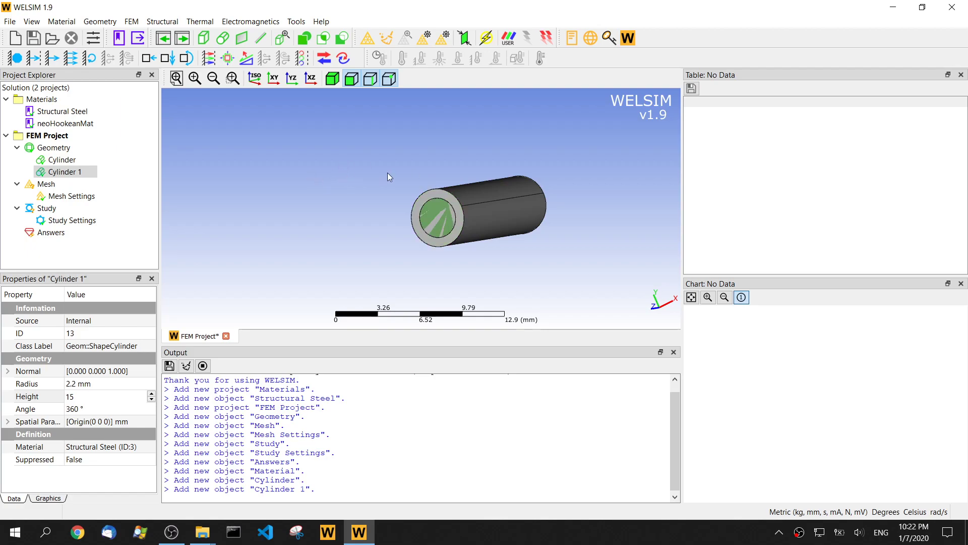
pyautogui.scroll(1, 412, 178)
pyautogui.moveTo(444, 170); pyautogui.dragTo(370, 164)
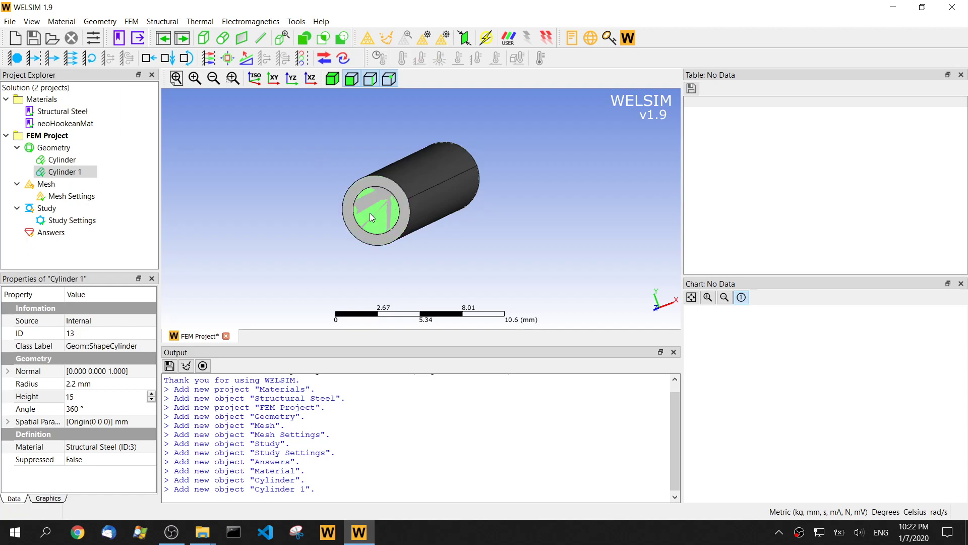
# Step: Review both cylinders' dimensions and select Cylinder and Cylinder 1 together
pyautogui.click(72, 161)
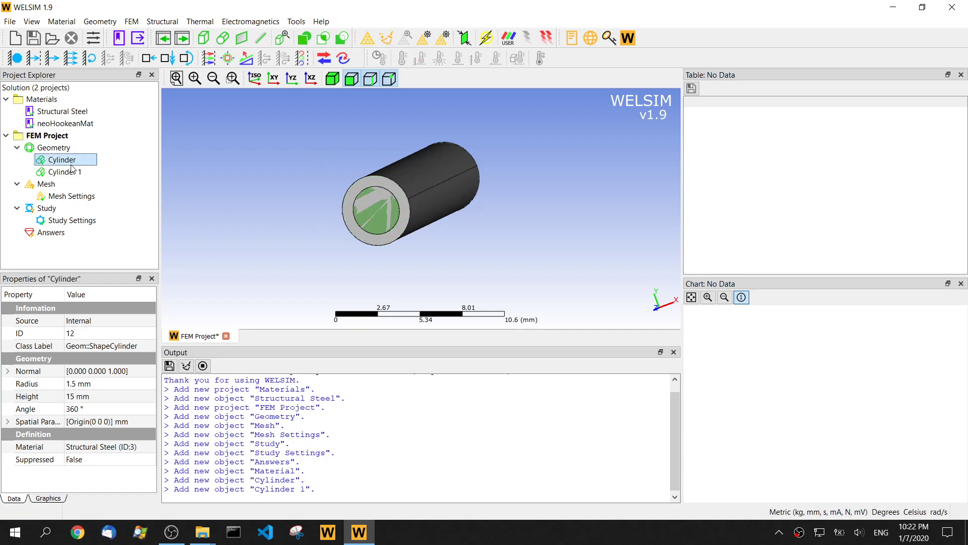
pyautogui.click(72, 172)
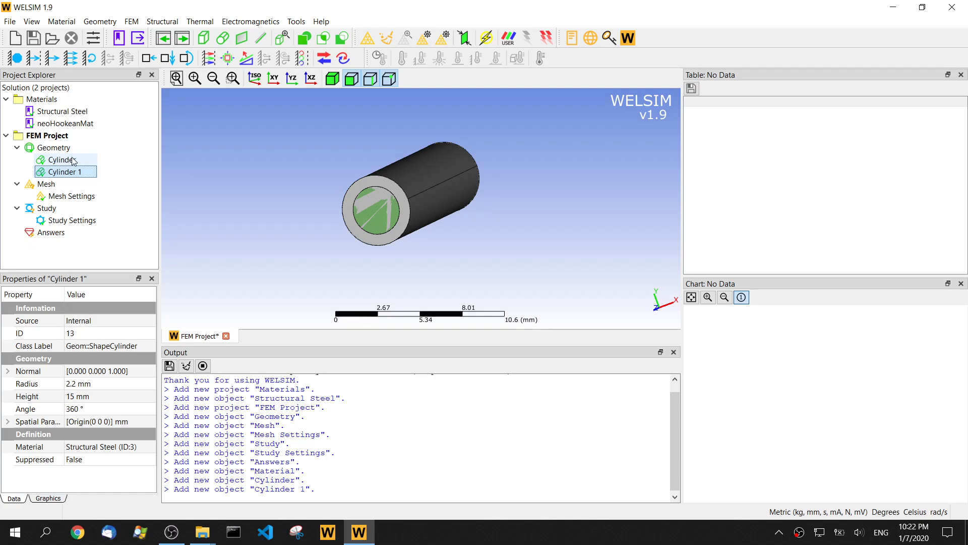
pyautogui.keyDown('ctrl'); pyautogui.click(73, 160); pyautogui.keyUp('ctrl')
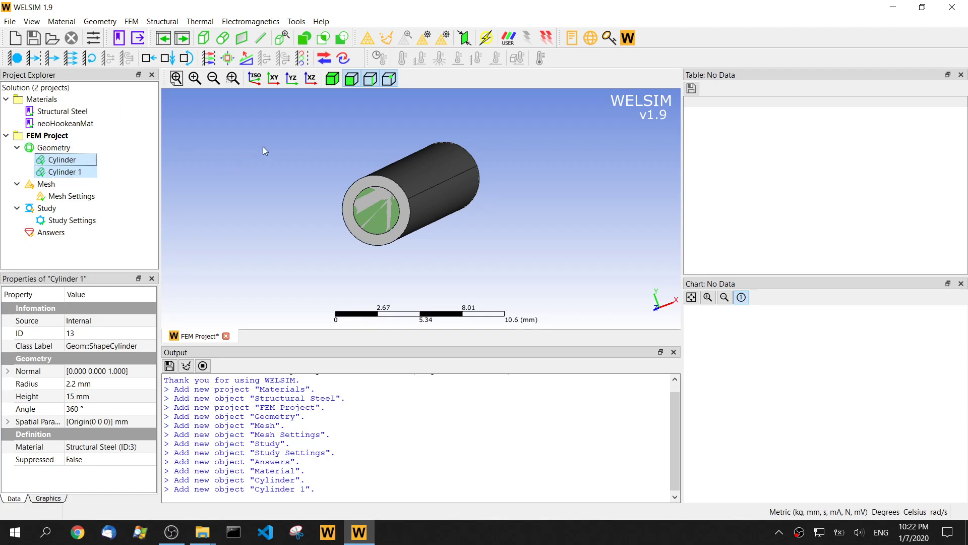
# Step: Subtract the inner Cylinder from Cylinder 1 to create the hollow tube
pyautogui.click(339, 42)
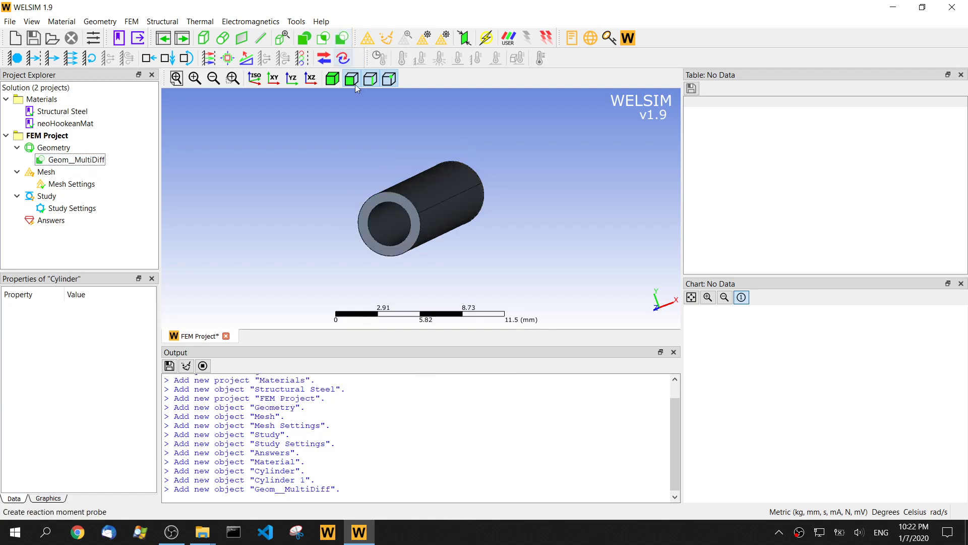
pyautogui.moveTo(307, 238); pyautogui.dragTo(262, 212)
pyautogui.click(62, 184)
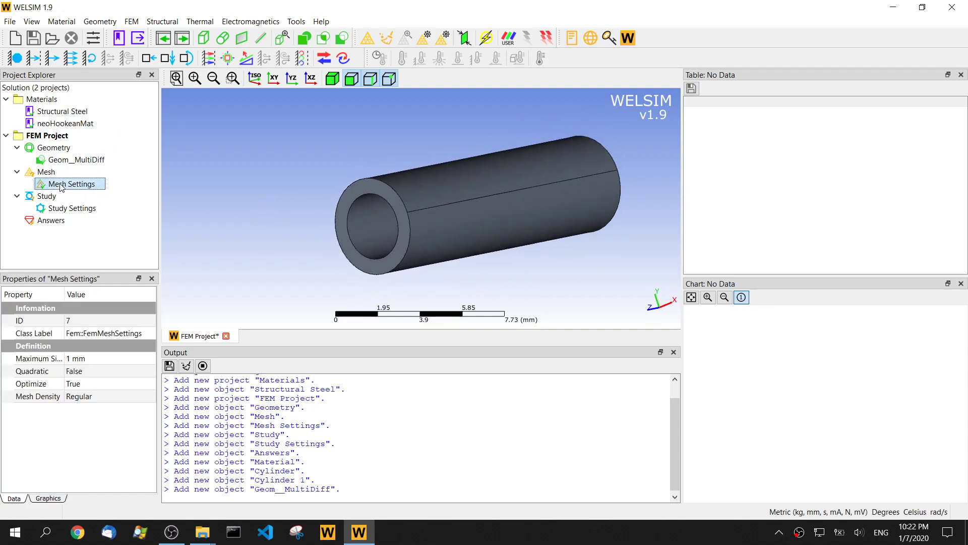
# Step: Assign neoHookeanMat as the Geom__MultiDiff tube's material
pyautogui.click(91, 159)
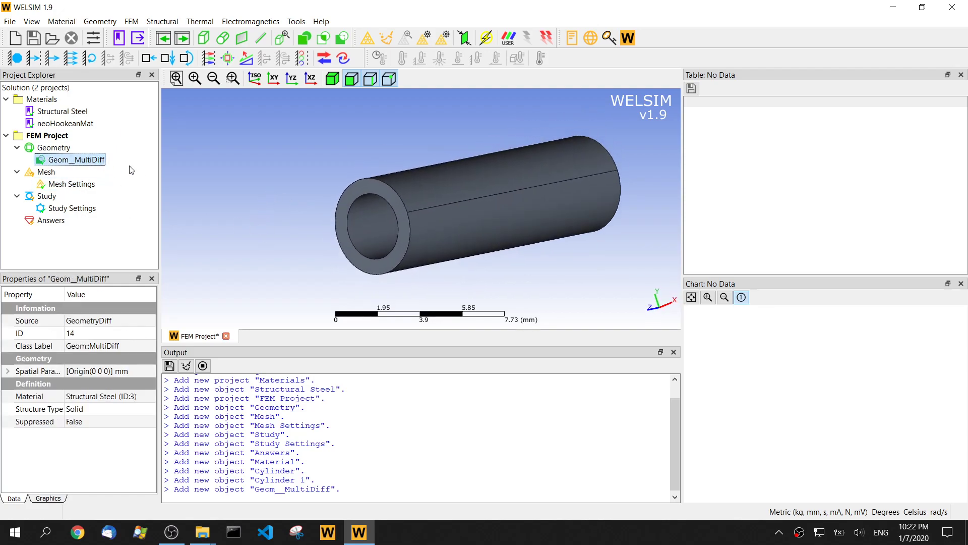
pyautogui.moveTo(160, 392); pyautogui.dragTo(170, 392)
pyautogui.click(156, 397)
pyautogui.click(156, 397)
pyautogui.click(118, 418)
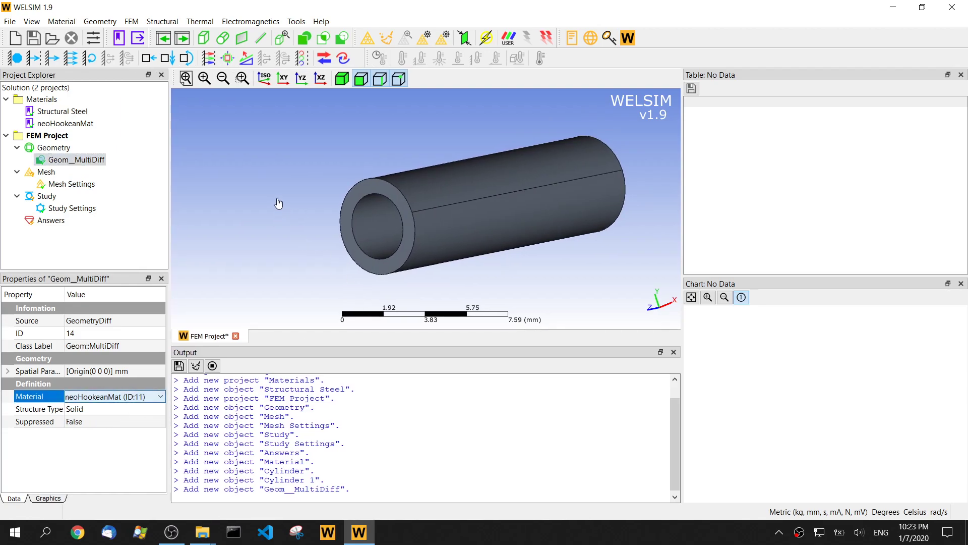
# Step: Set mesh maximum size to 0.3 mm with quadratic elements and generate the tube mesh
pyautogui.click(68, 185)
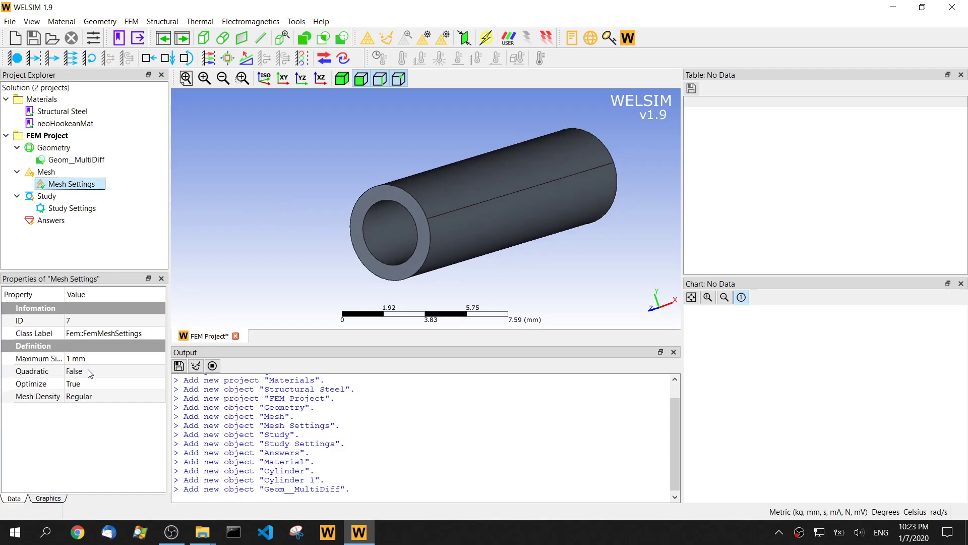
pyautogui.moveTo(66, 292); pyautogui.dragTo(82, 293)
pyautogui.click(116, 360)
pyautogui.write('0.3')
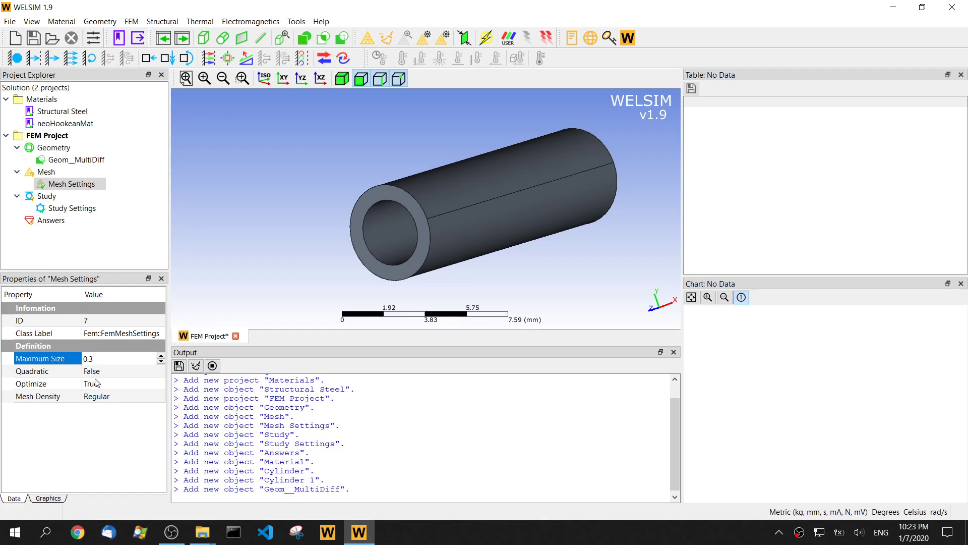
pyautogui.click(116, 371)
pyautogui.click(161, 372)
pyautogui.click(143, 383)
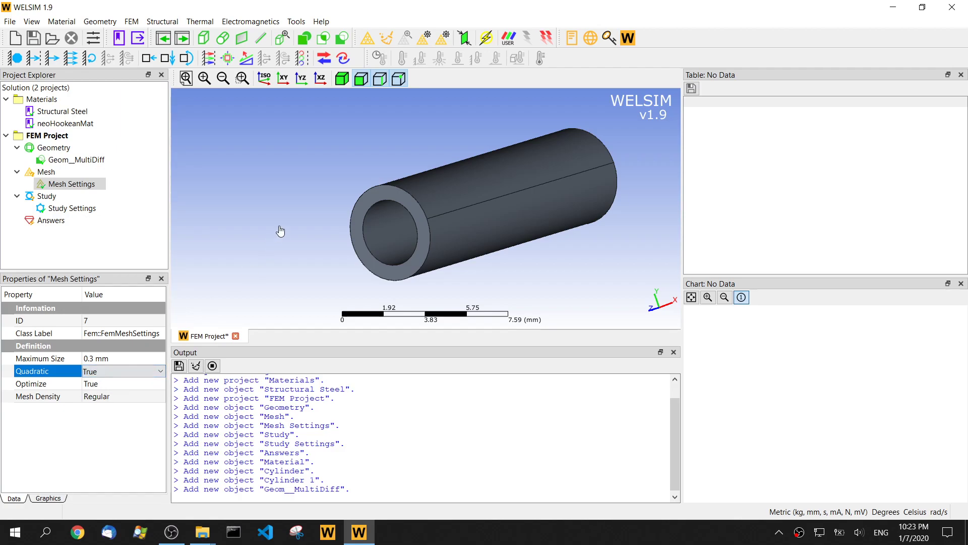
pyautogui.click(367, 38)
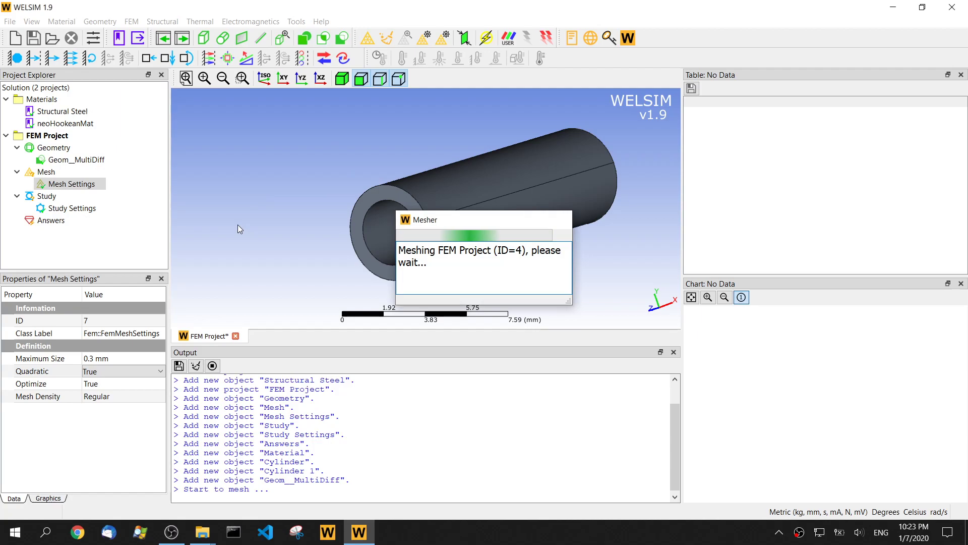
# Step: Add a fixed Constraint and a Force boundary condition to the study
pyautogui.click(15, 58)
pyautogui.click(33, 58)
pyautogui.click(74, 223)
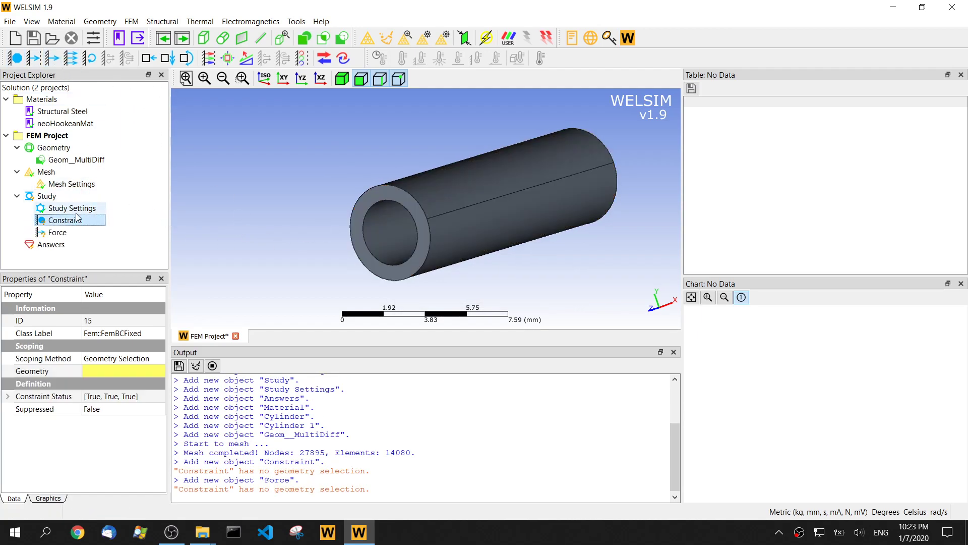
pyautogui.click(57, 232)
pyautogui.click(66, 220)
# Step: Apply the Constraint to one annular end face of the tube
pyautogui.moveTo(655, 220); pyautogui.dragTo(504, 226, button='middle')
pyautogui.click(482, 217)
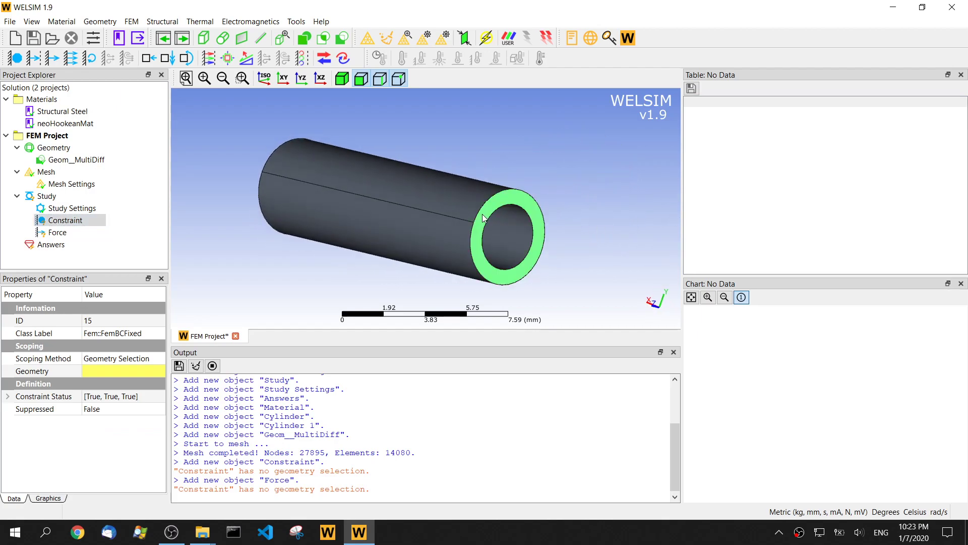
pyautogui.click(106, 373)
pyautogui.click(103, 371)
pyautogui.click(57, 232)
pyautogui.moveTo(191, 231); pyautogui.dragTo(332, 184, button='middle')
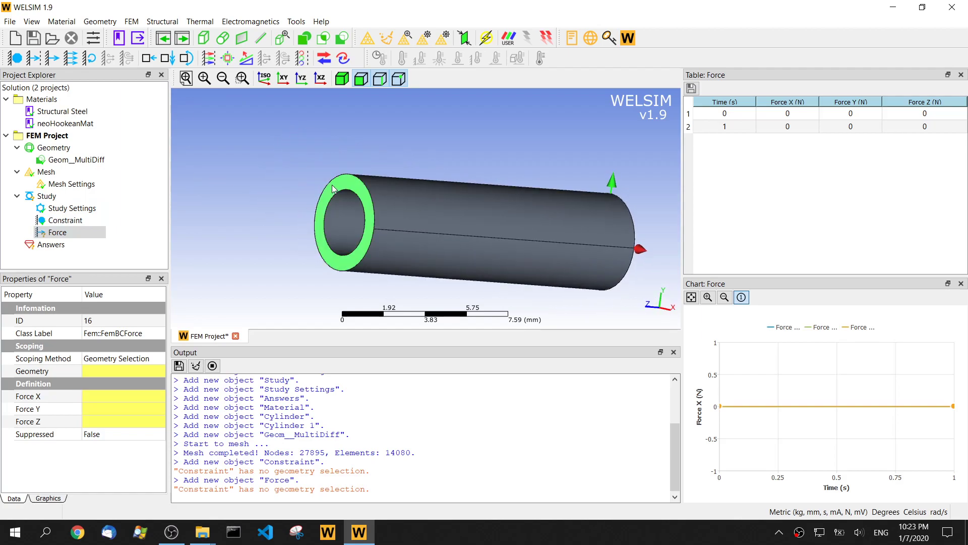
# Step: Apply the Force to the tube's opposite end face with 1 N along Z
pyautogui.click(108, 372)
pyautogui.moveTo(341, 228); pyautogui.dragTo(626, 198, button='middle')
pyautogui.click(109, 424)
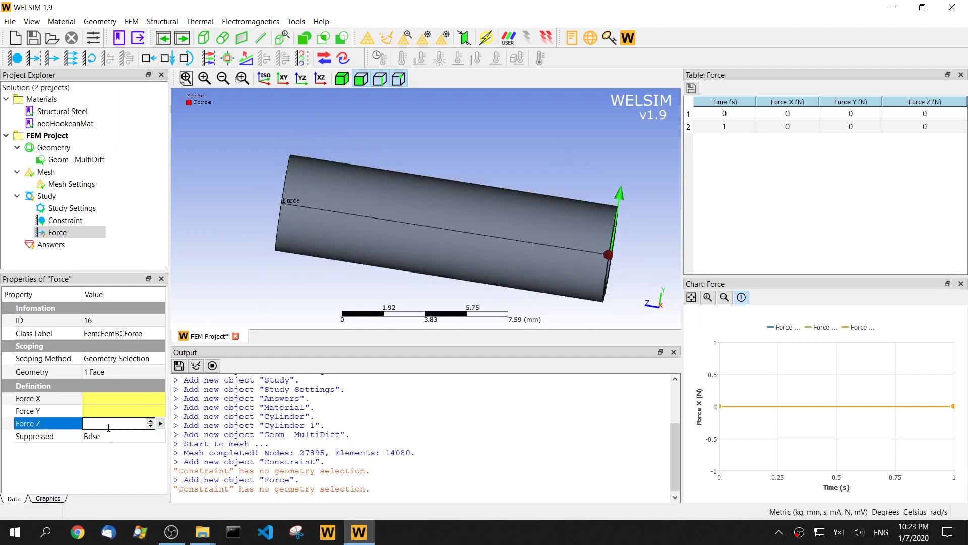
pyautogui.write('1')
pyautogui.press('Return')
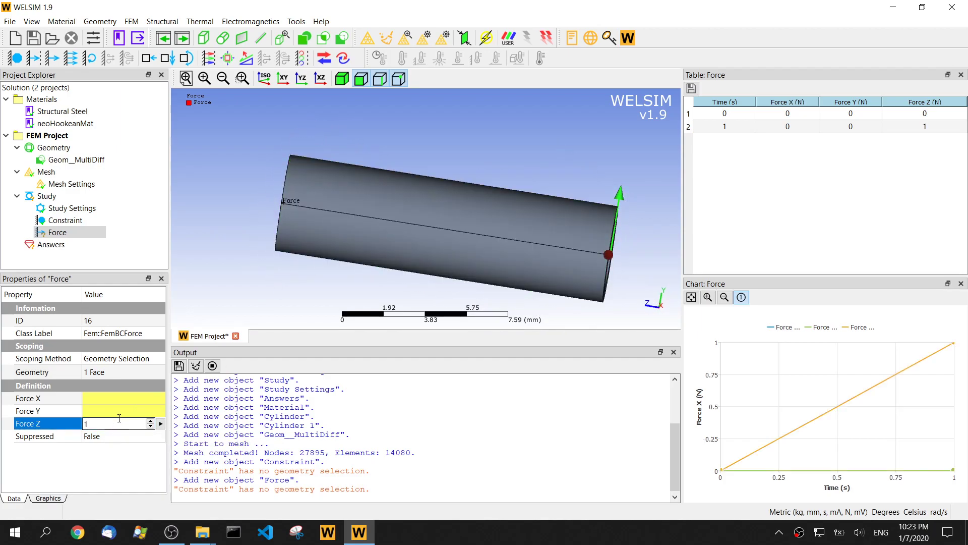
# Step: Set the Force's X and Y components to 0 N
pyautogui.click(119, 398)
pyautogui.write('0')
pyautogui.press('Return')
pyautogui.click(121, 411)
pyautogui.write('0')
pyautogui.press('Return')
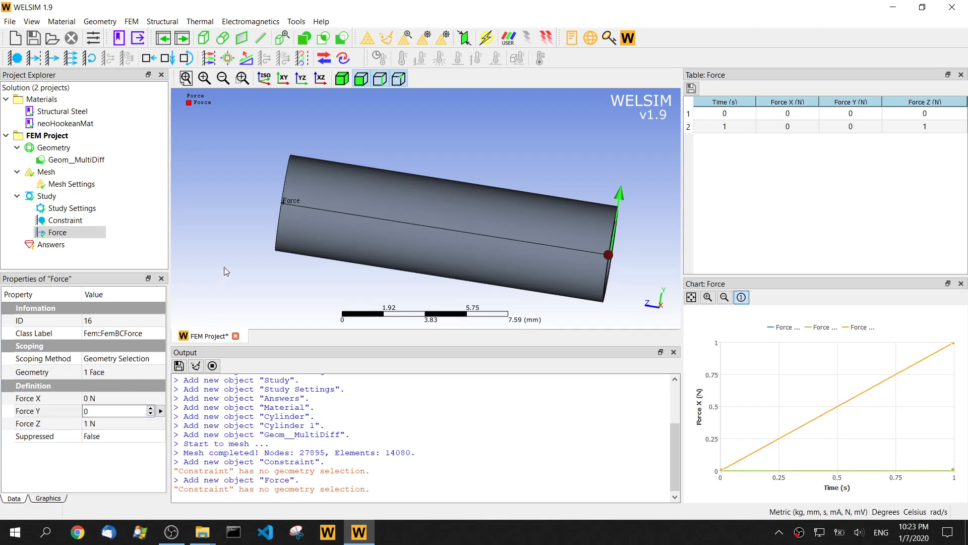
pyautogui.click(61, 221)
pyautogui.click(63, 232)
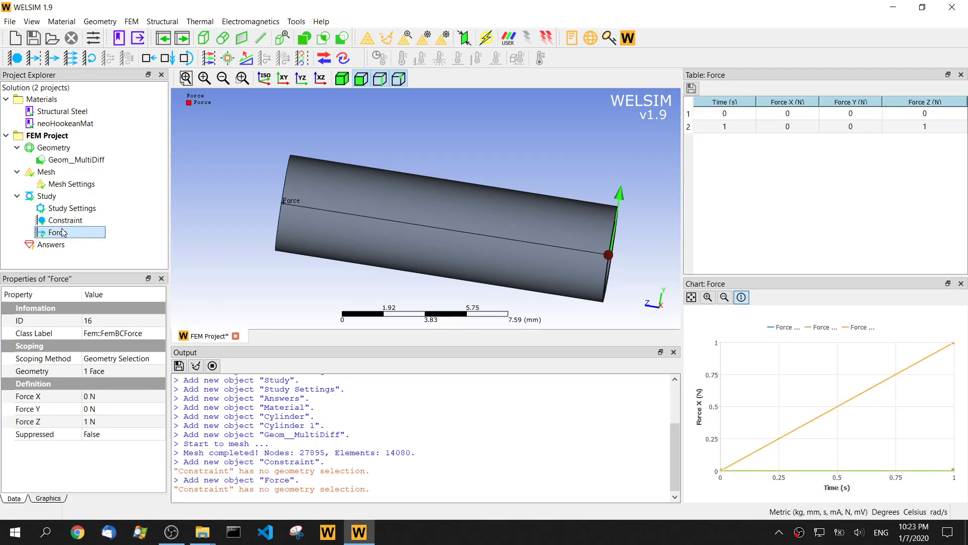
pyautogui.moveTo(220, 196); pyautogui.dragTo(270, 200)
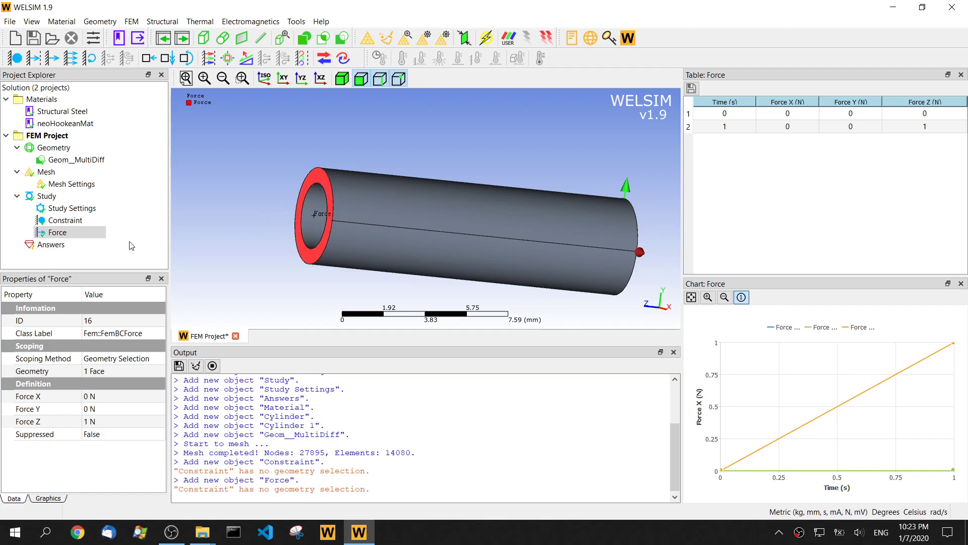
# Step: Set Study Settings to 3 substeps and start solving
pyautogui.click(71, 207)
pyautogui.click(97, 421)
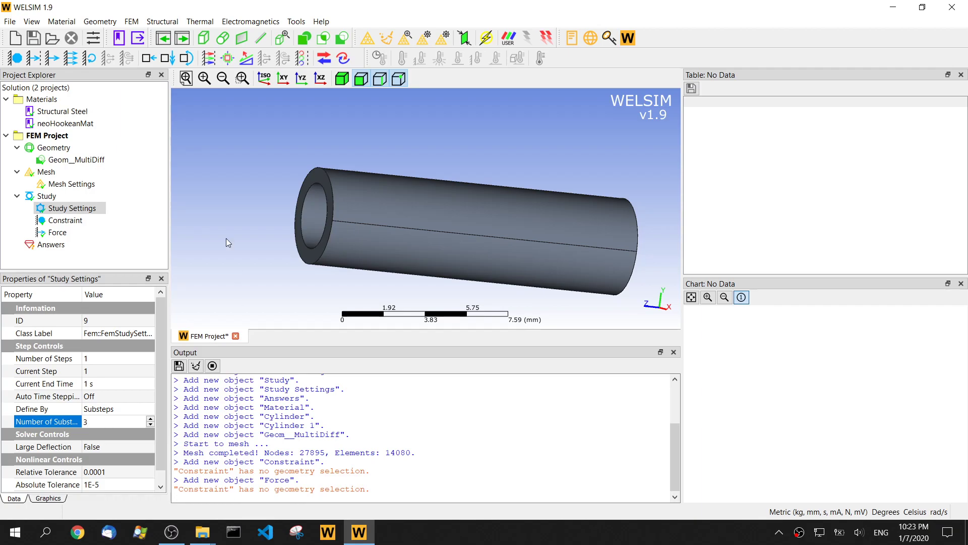
pyautogui.click(486, 38)
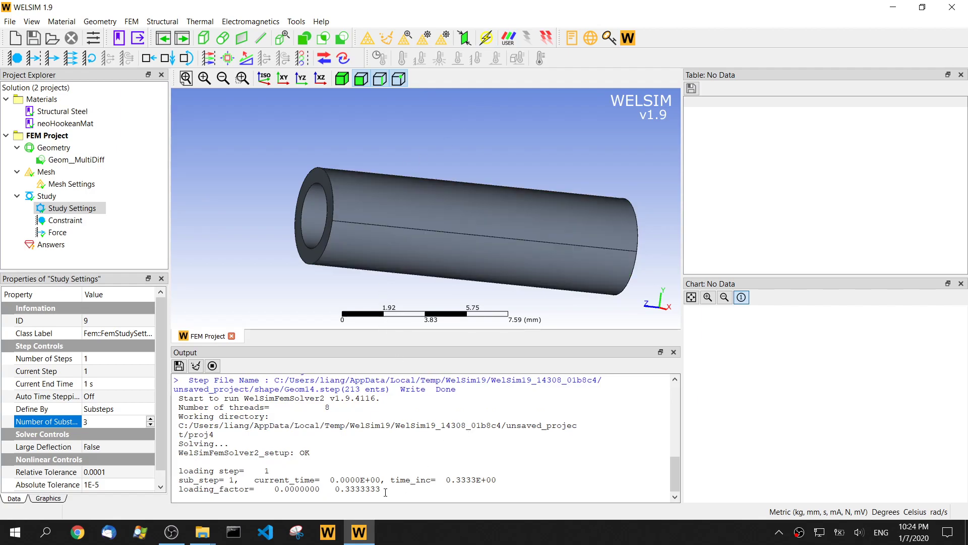
# Step: Follow the solver log's residuals through substeps 1, 2 and 3 until the solve finishes
pyautogui.moveTo(385, 492); pyautogui.dragTo(173, 468)
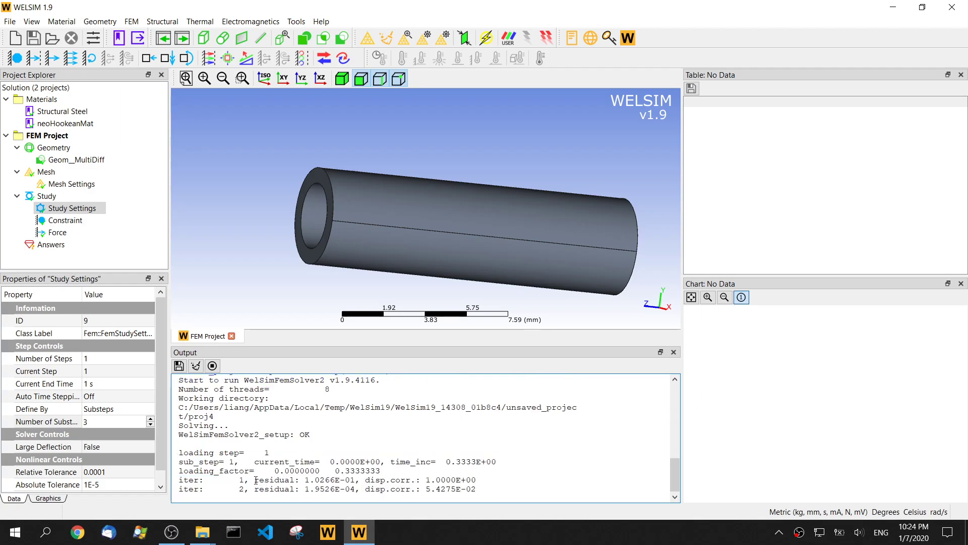
pyautogui.moveTo(255, 481); pyautogui.dragTo(363, 482)
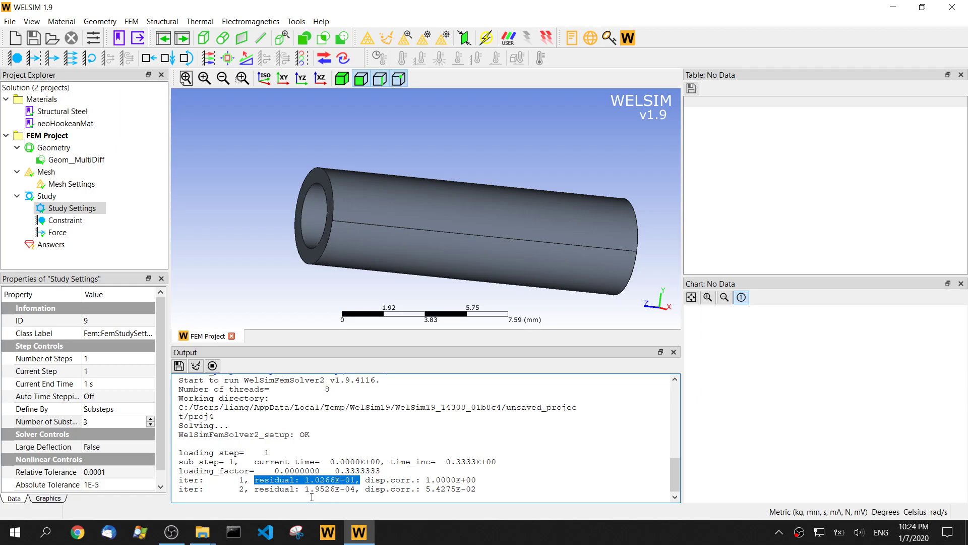
pyautogui.moveTo(254, 489); pyautogui.dragTo(254, 453)
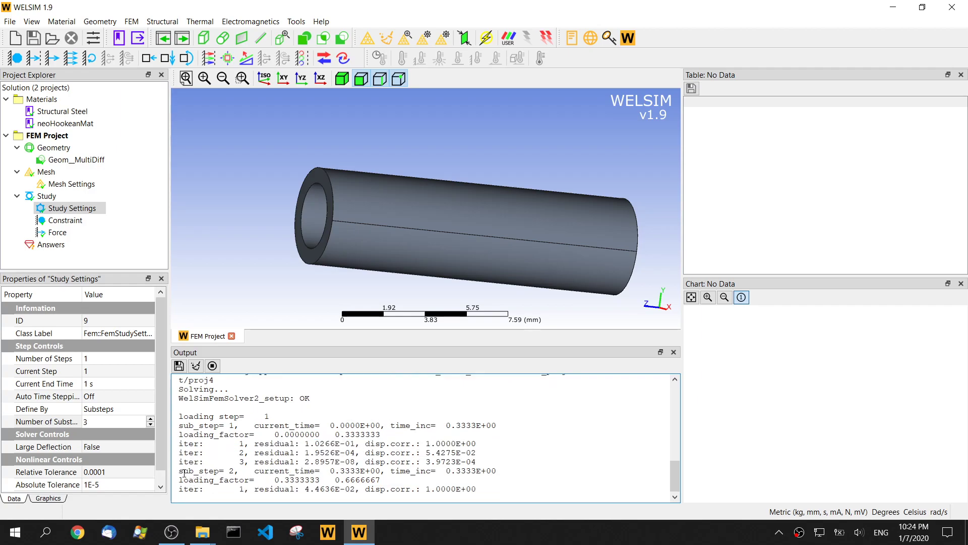
pyautogui.moveTo(180, 470); pyautogui.dragTo(227, 471)
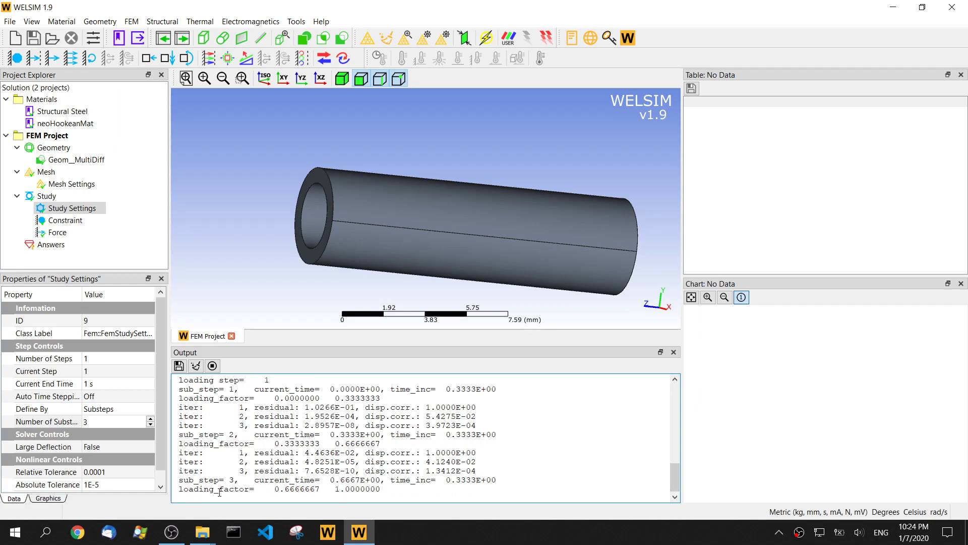
pyautogui.moveTo(180, 480); pyautogui.dragTo(247, 483)
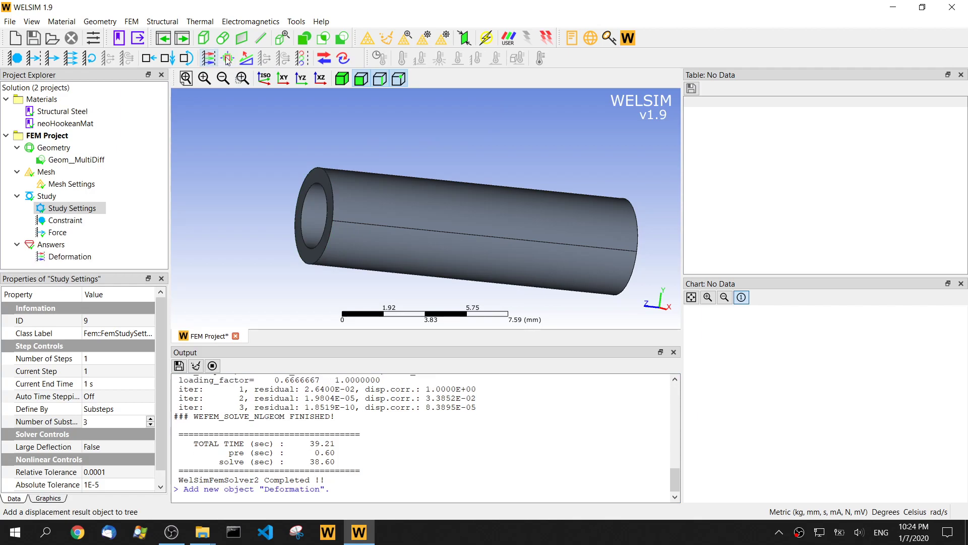
# Step: Set the Deformation result to Deformation Z, showing result set 3
pyautogui.scroll(-1, 71, 227)
pyautogui.click(70, 245)
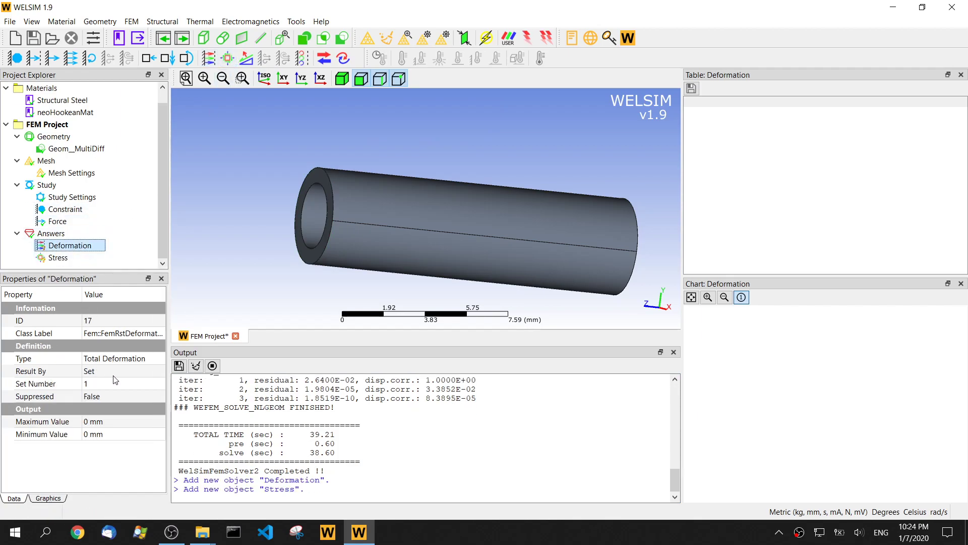
pyautogui.click(121, 362)
pyautogui.click(121, 361)
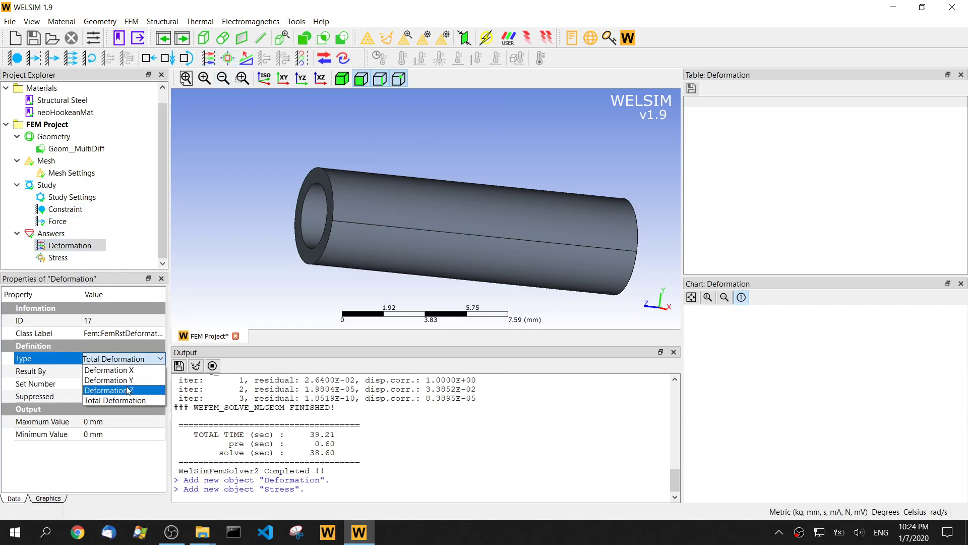
pyautogui.click(128, 391)
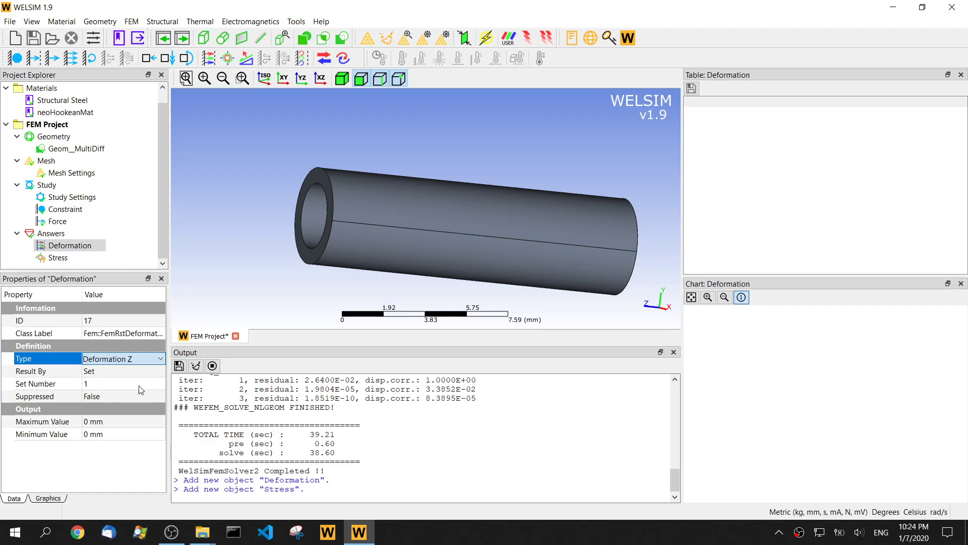
pyautogui.click(109, 382)
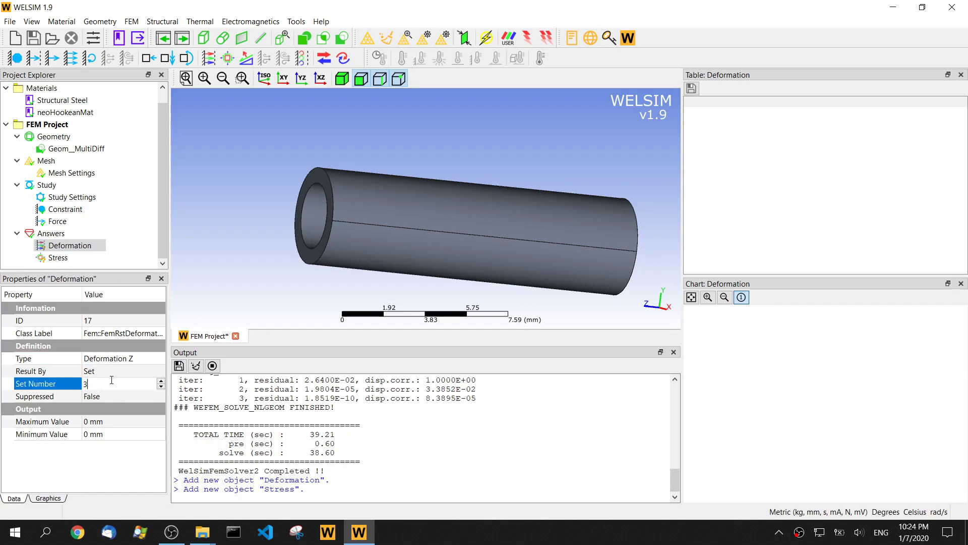
pyautogui.click(74, 246)
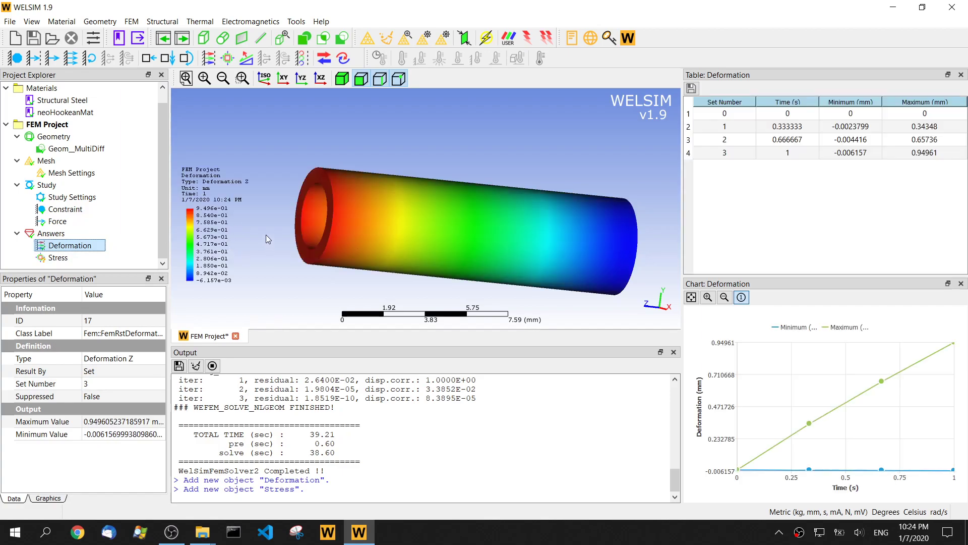
# Step: Rotate the tube and confirm the maximum Z-deformation of 0.94961 mm in the table
pyautogui.moveTo(265, 232)
pyautogui.mouseDown()
pyautogui.moveTo(303, 225)
pyautogui.moveTo(279, 228)
pyautogui.mouseUp()
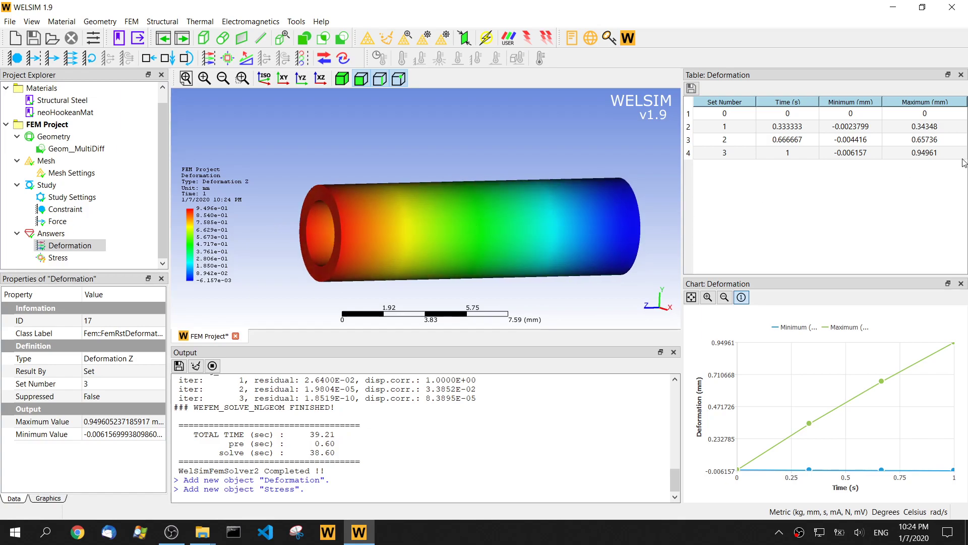
pyautogui.click(927, 155)
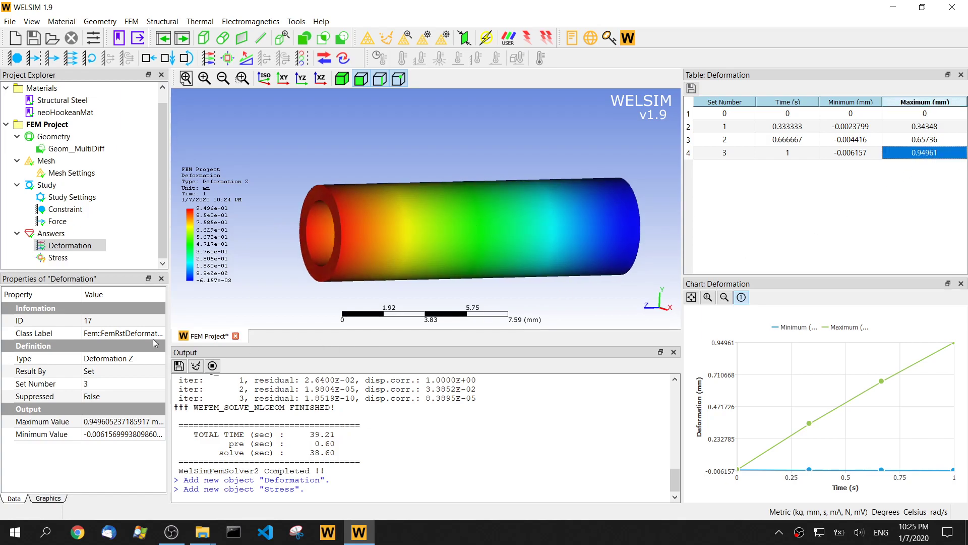
pyautogui.click(58, 257)
# Step: Show von-Mises stress for result set 3, turn the tube and confirm the 0.62732 MPa maximum
pyautogui.click(108, 386)
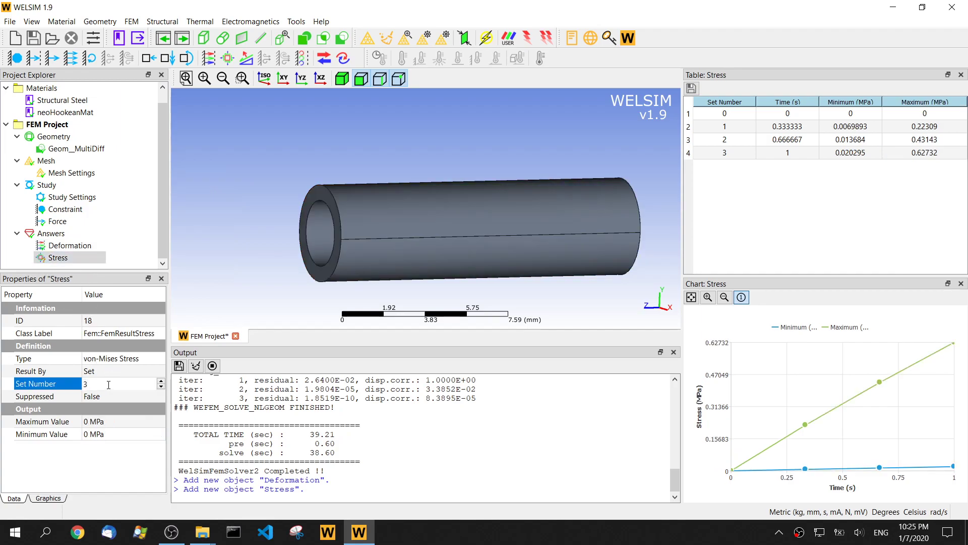
pyautogui.click(79, 258)
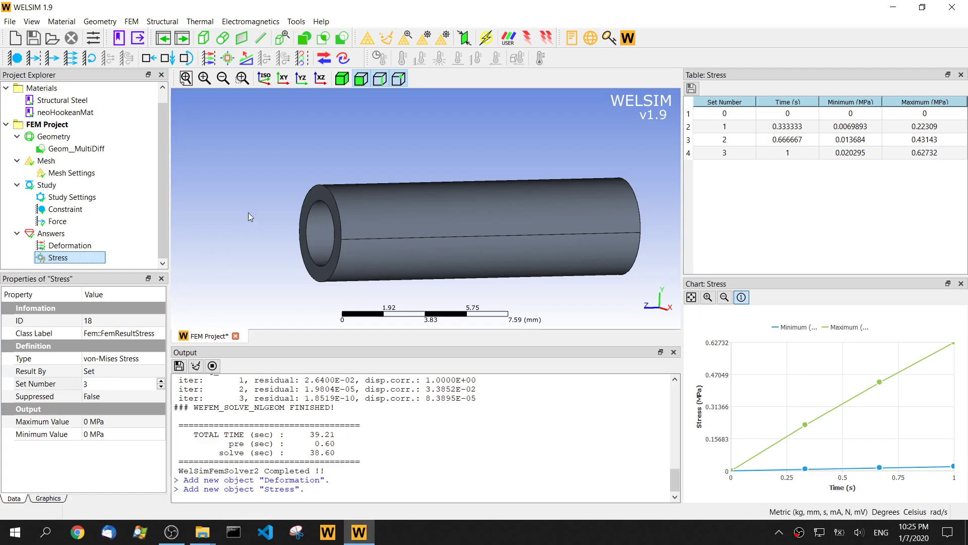
pyautogui.moveTo(292, 209); pyautogui.dragTo(436, 147)
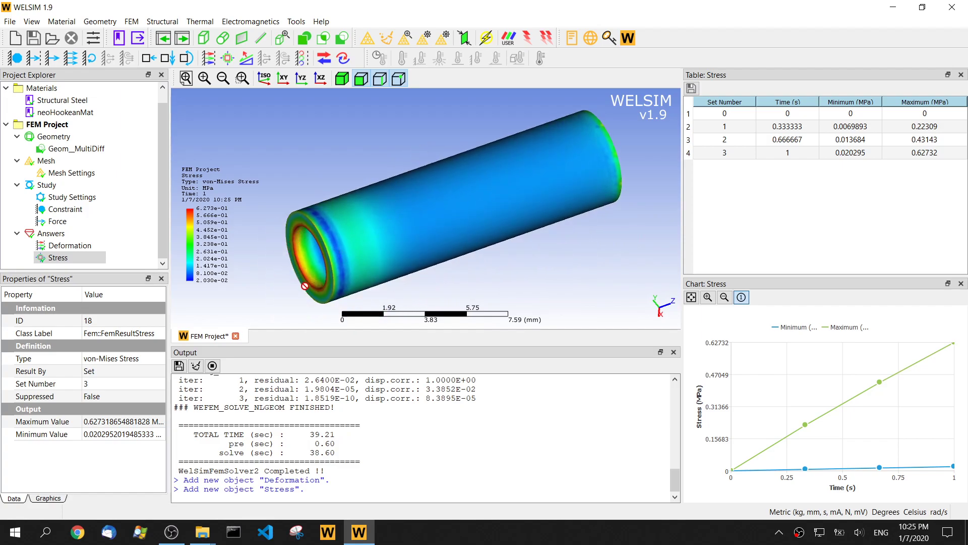
pyautogui.moveTo(367, 163); pyautogui.dragTo(474, 181)
pyautogui.click(931, 154)
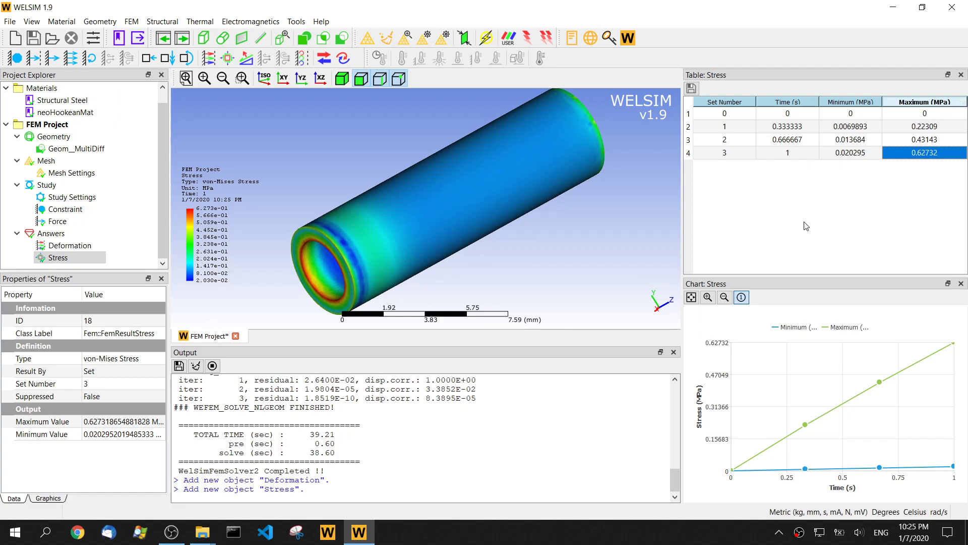
pyautogui.moveTo(384, 278); pyautogui.dragTo(563, 101)
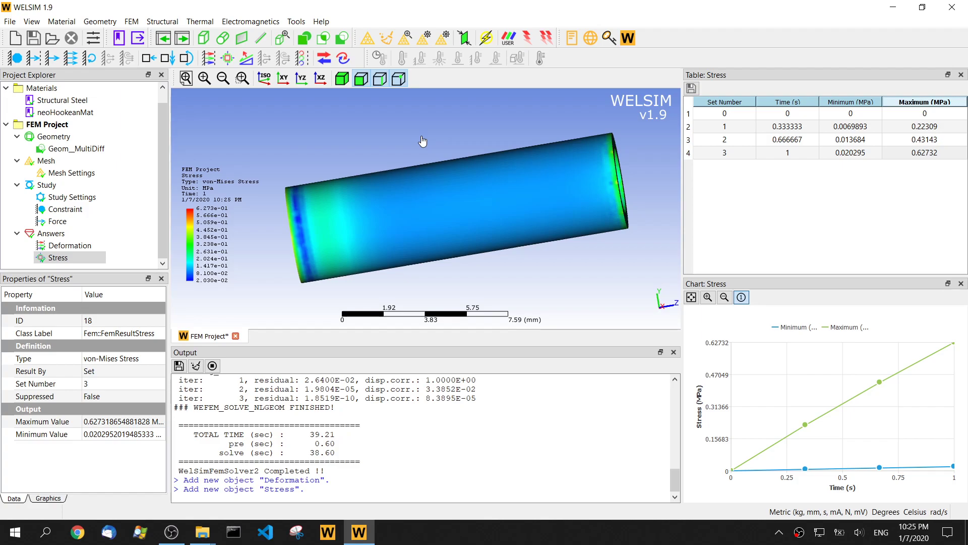
pyautogui.moveTo(254, 237); pyautogui.dragTo(309, 230)
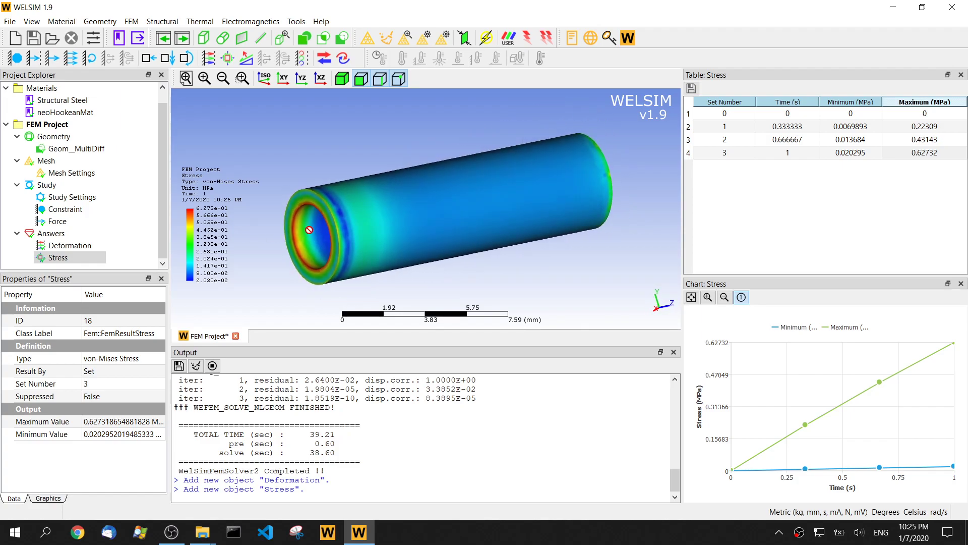